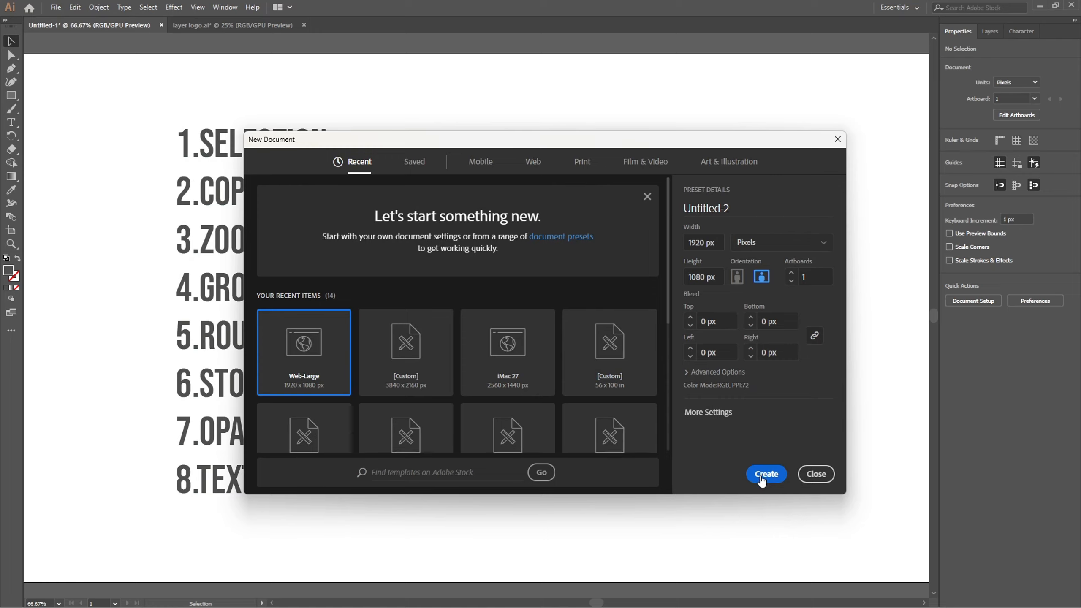
Create a 1920 x 1080 px document and draw six separate rectangles of different sizes across the artboard.
click(762, 479)
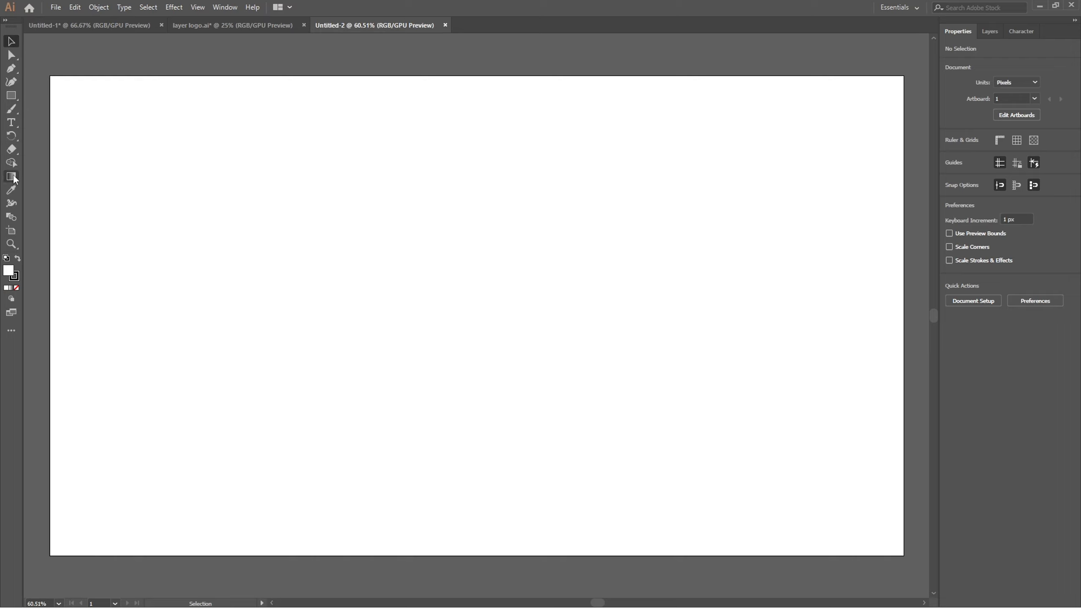
click(12, 99)
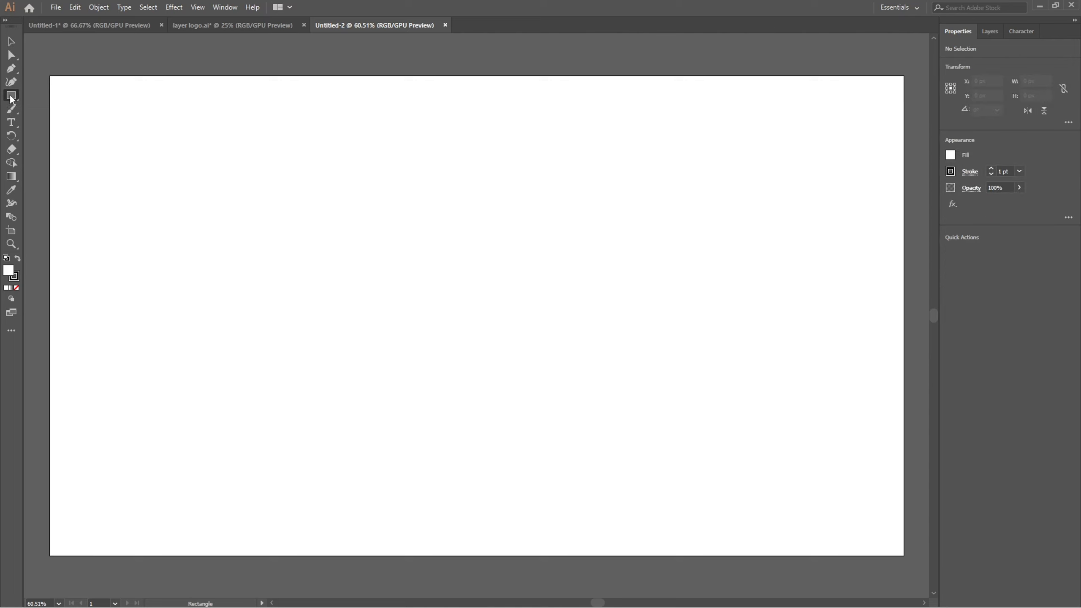
drag(150, 168, 277, 270)
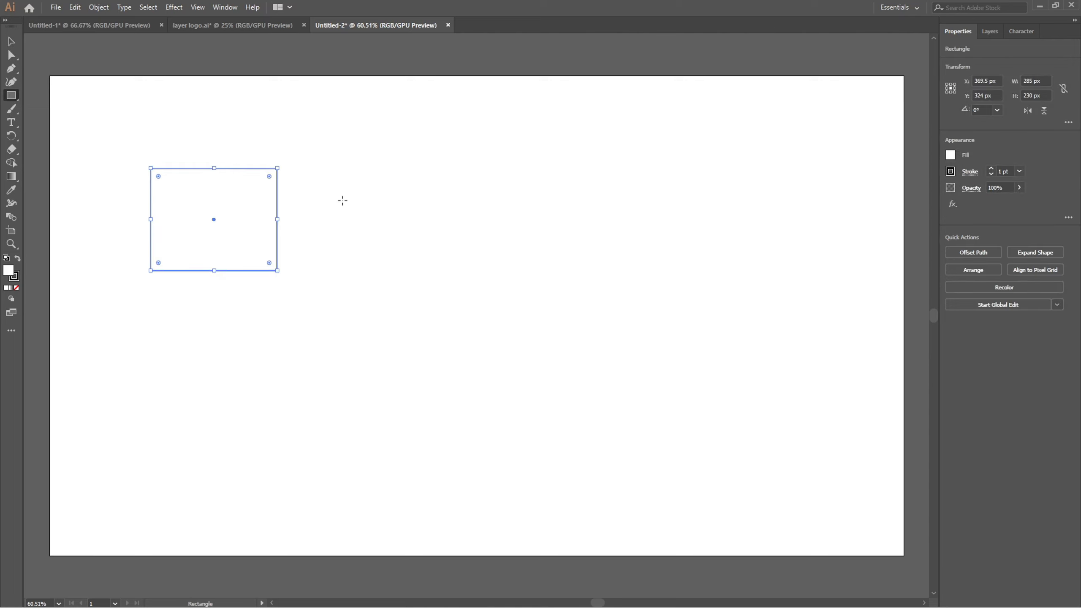
drag(343, 200, 473, 368)
drag(567, 244, 699, 442)
drag(601, 129, 770, 213)
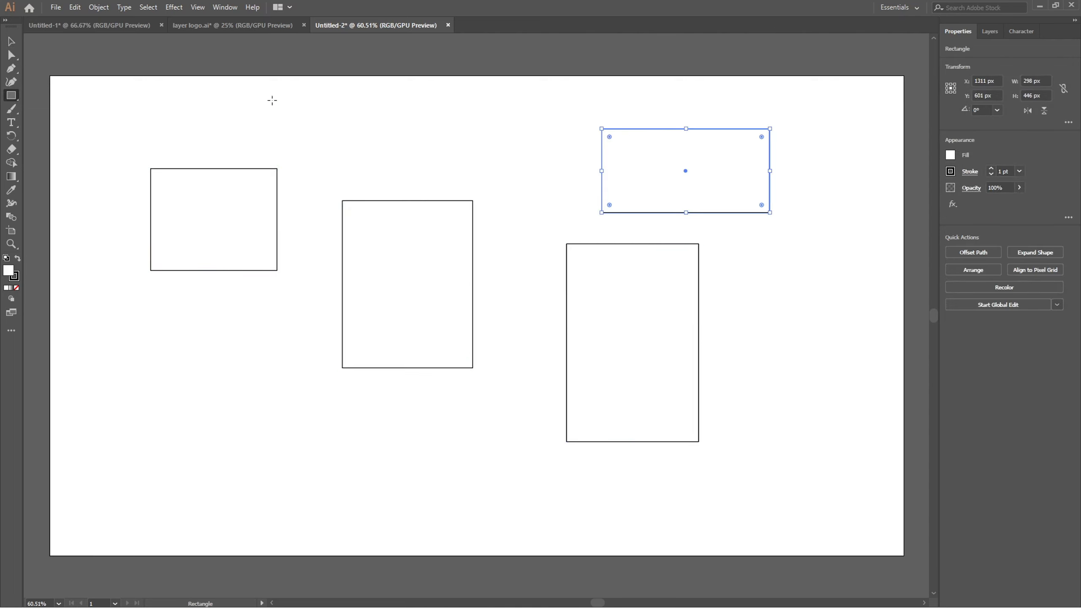
drag(282, 101, 394, 152)
drag(486, 128, 554, 189)
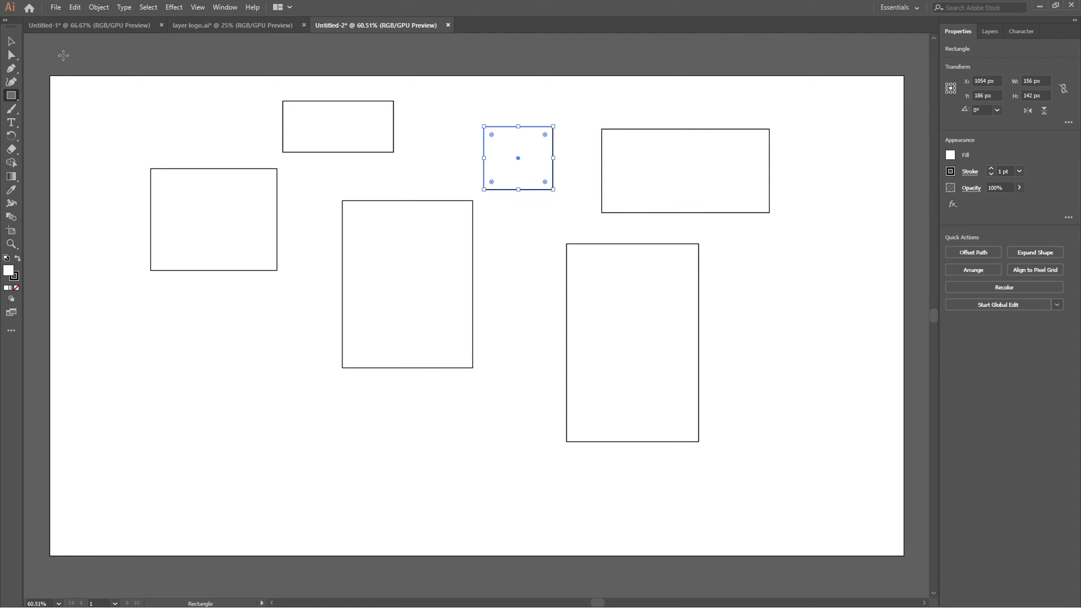
Fill the leftmost rectangle, about 285 x 230 px, with bright red.
click(14, 41)
click(163, 211)
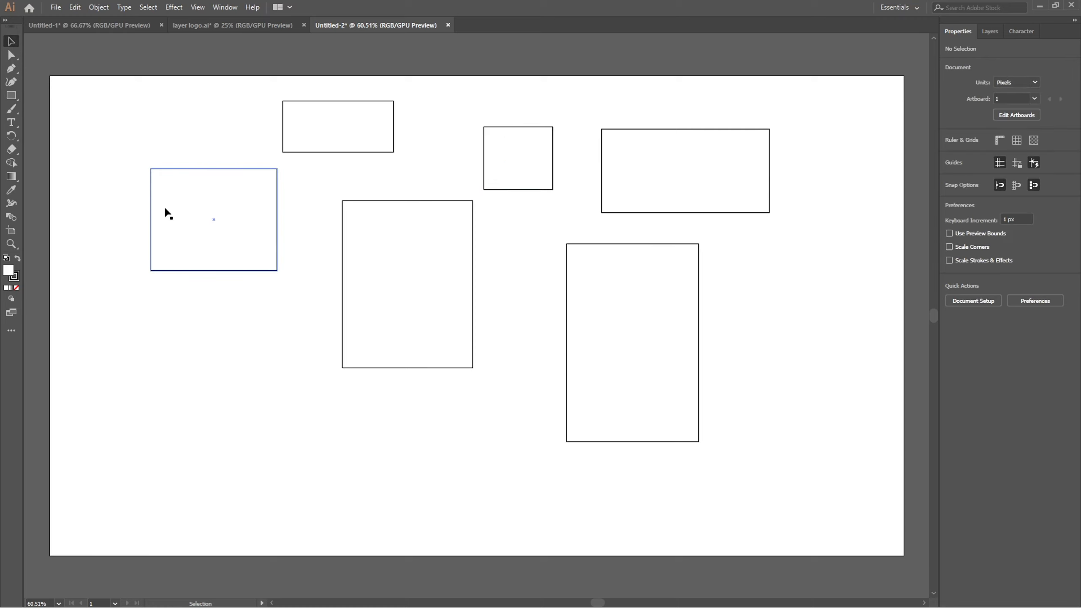
double_click(9, 271)
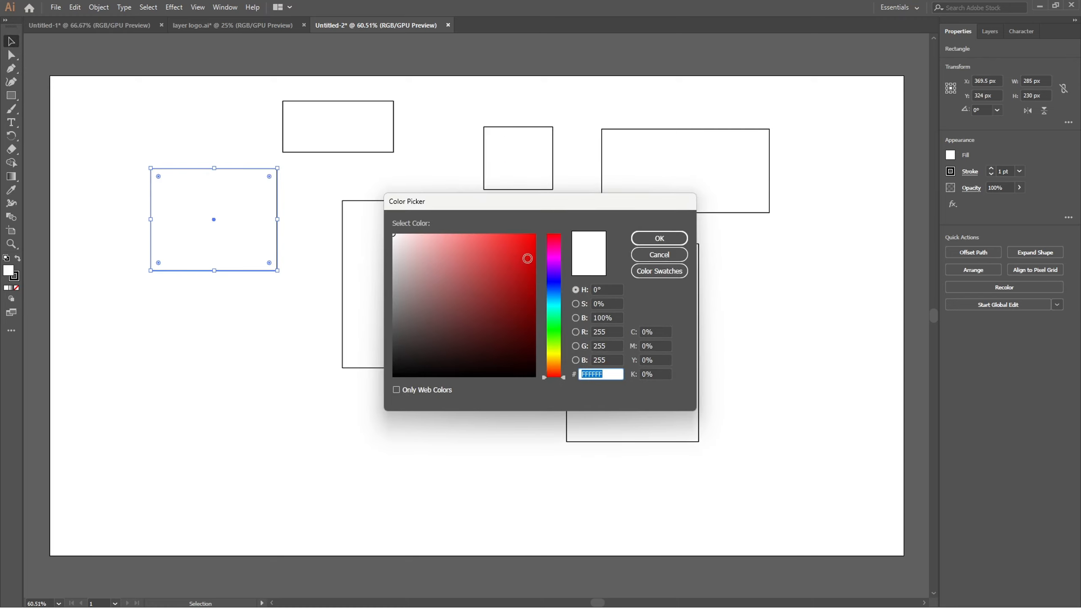
drag(526, 256, 537, 234)
click(660, 238)
Fill the rectangle nearest the artboard's upper edge, about 250 x 116 px, with the dusty pink AD8E8E.
click(337, 123)
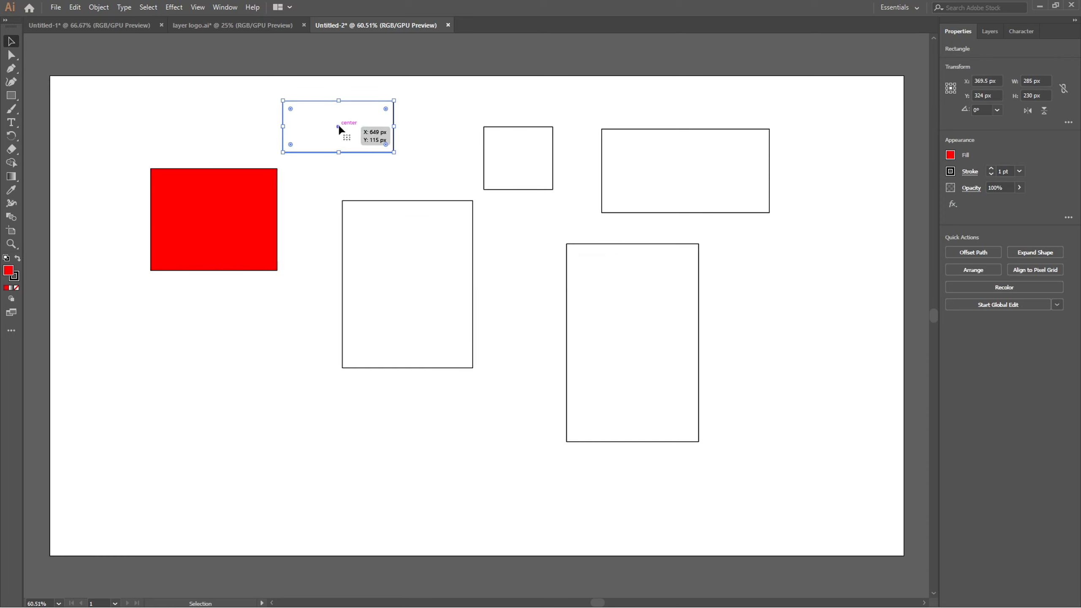
double_click(12, 274)
click(420, 279)
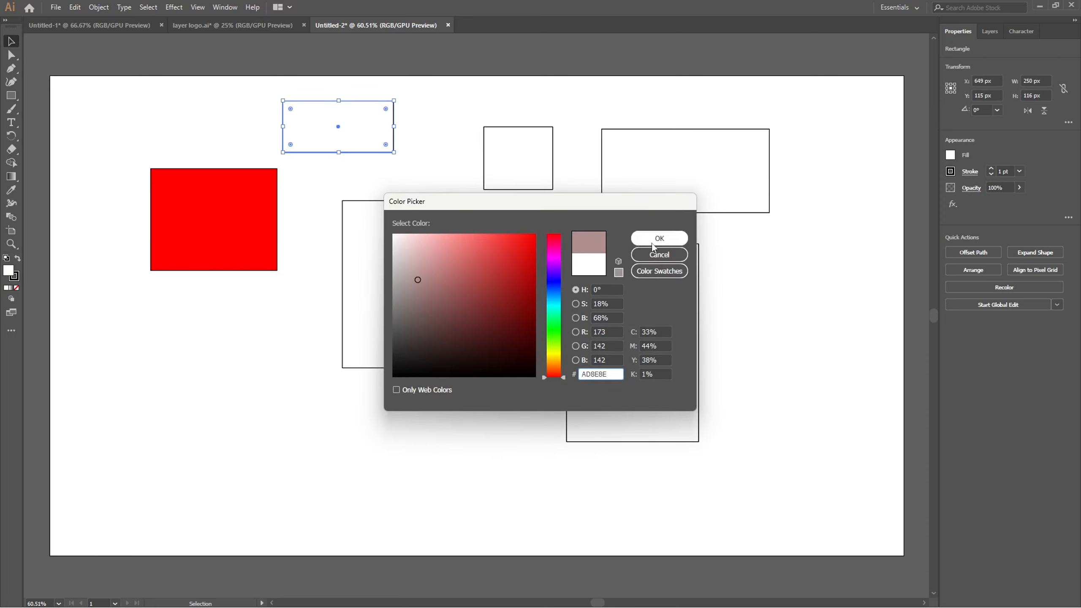
click(656, 239)
Fill the wide rectangle at the artboard's upper right, about 378 x 189 px, with green.
click(670, 188)
double_click(9, 271)
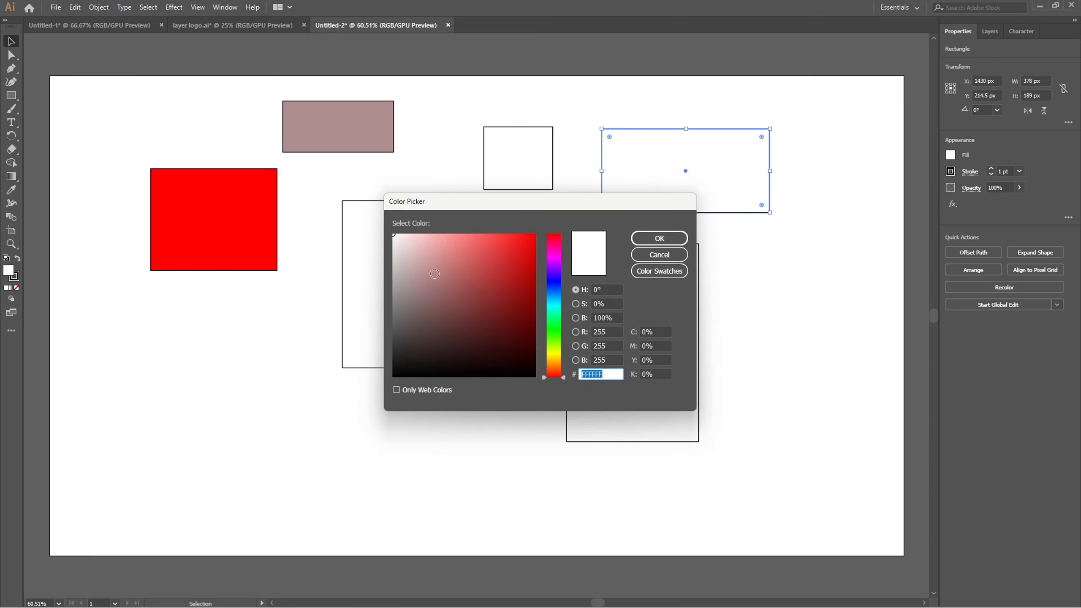
click(424, 325)
click(554, 337)
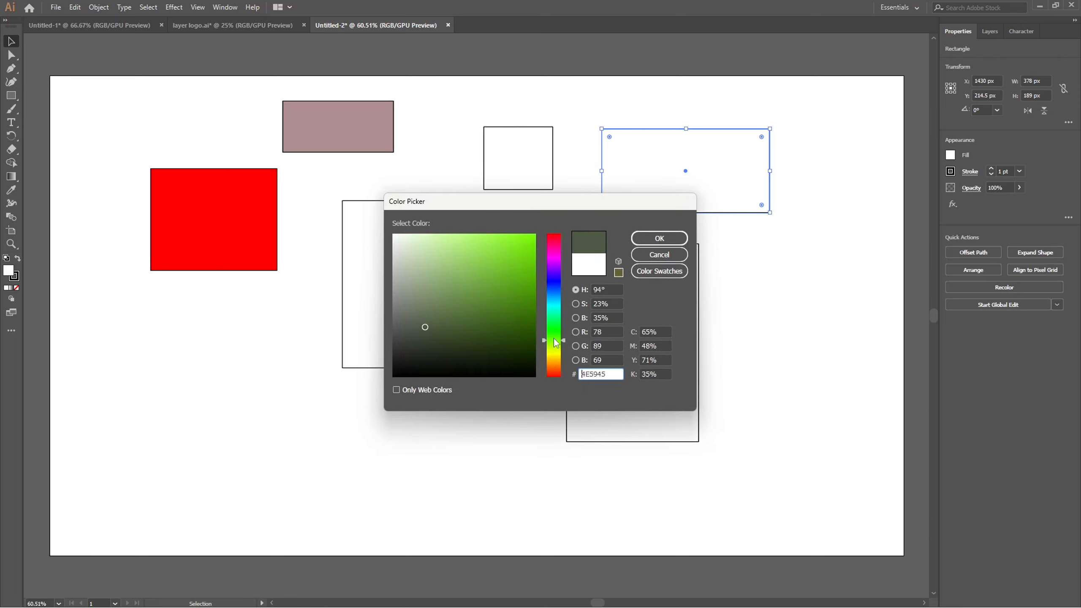
click(530, 260)
click(659, 238)
Fill the smallest rectangle, about 156 x 142 px, with salmon pink.
click(523, 176)
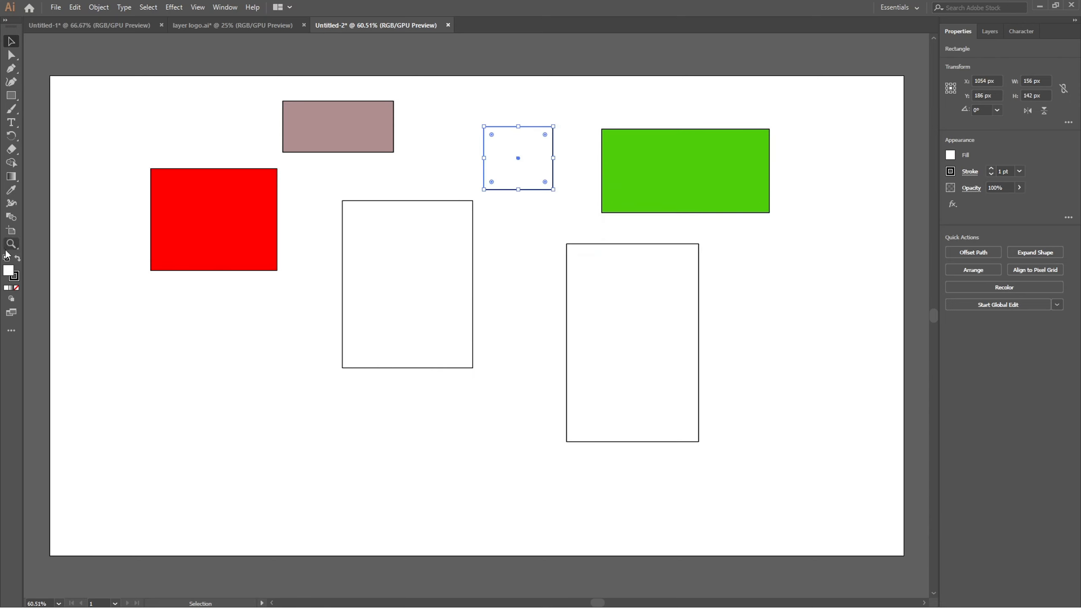
double_click(12, 273)
click(466, 237)
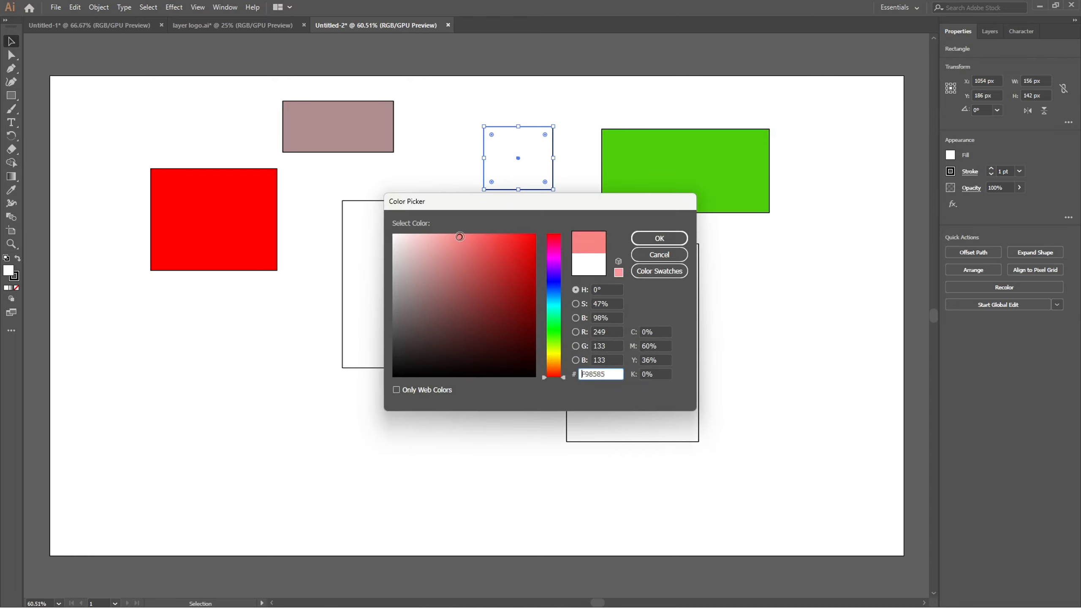
click(660, 238)
Fill the central rectangle, about 294 x 377 px, with bright lime green.
click(451, 321)
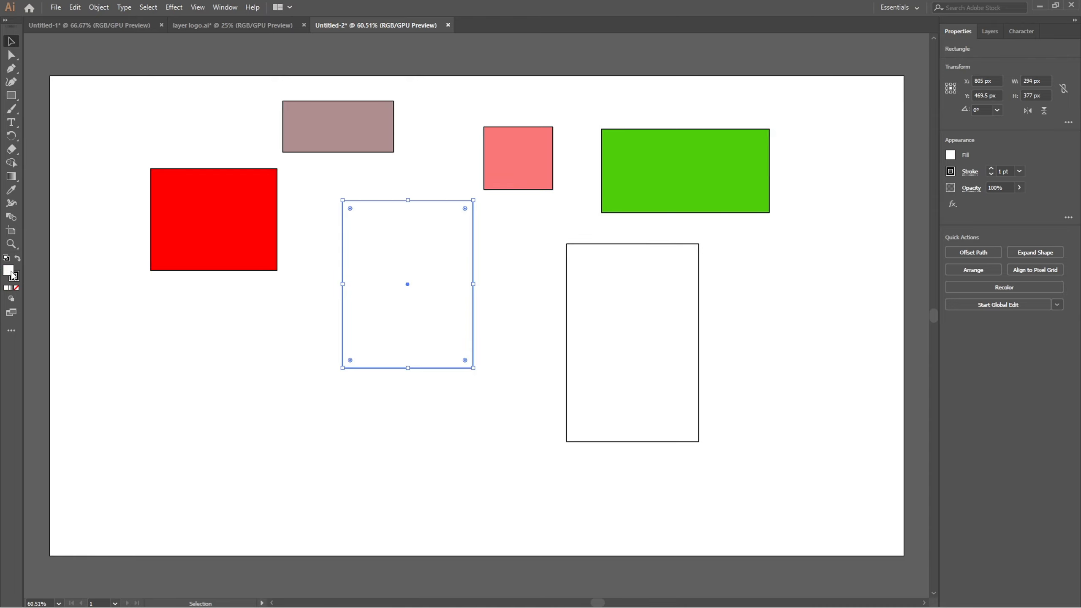
double_click(8, 271)
click(553, 345)
click(528, 235)
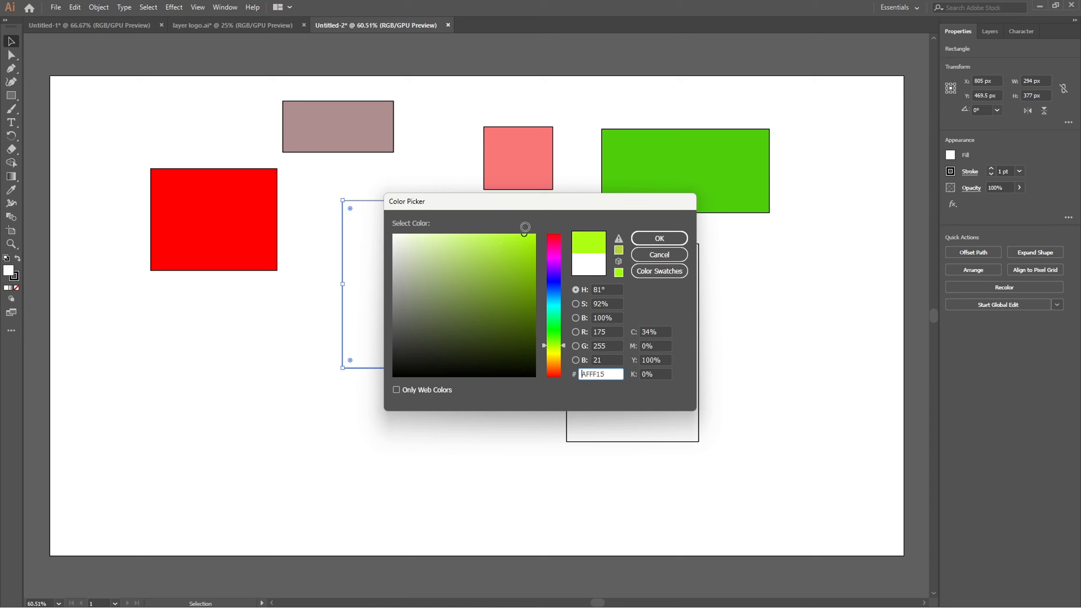
click(673, 247)
Fill the tallest rectangle, about 298 x 446 px, with orange and clear the selection.
click(617, 403)
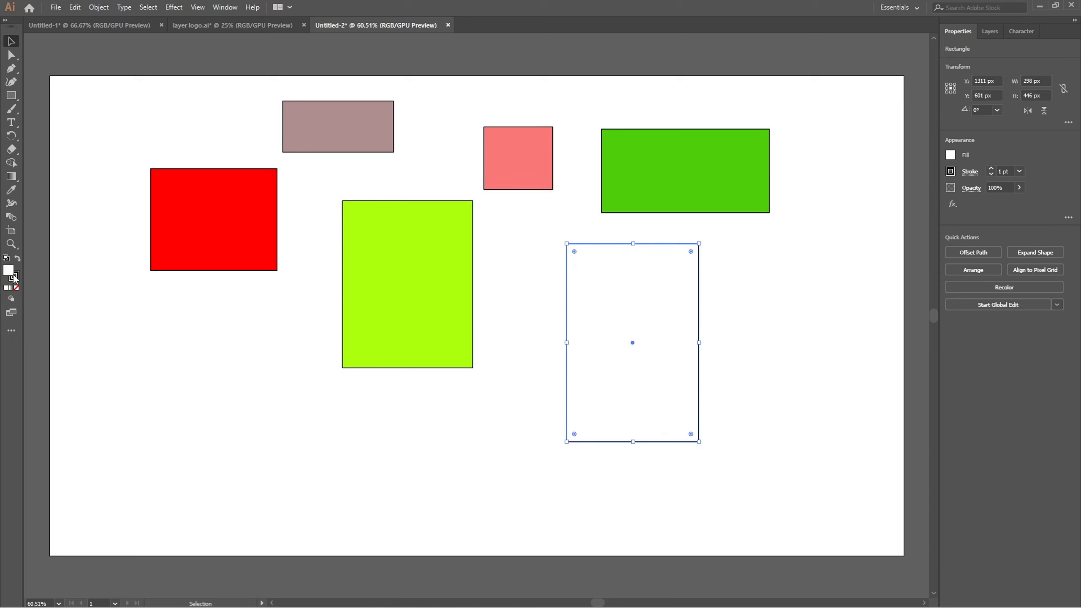
double_click(11, 273)
click(554, 361)
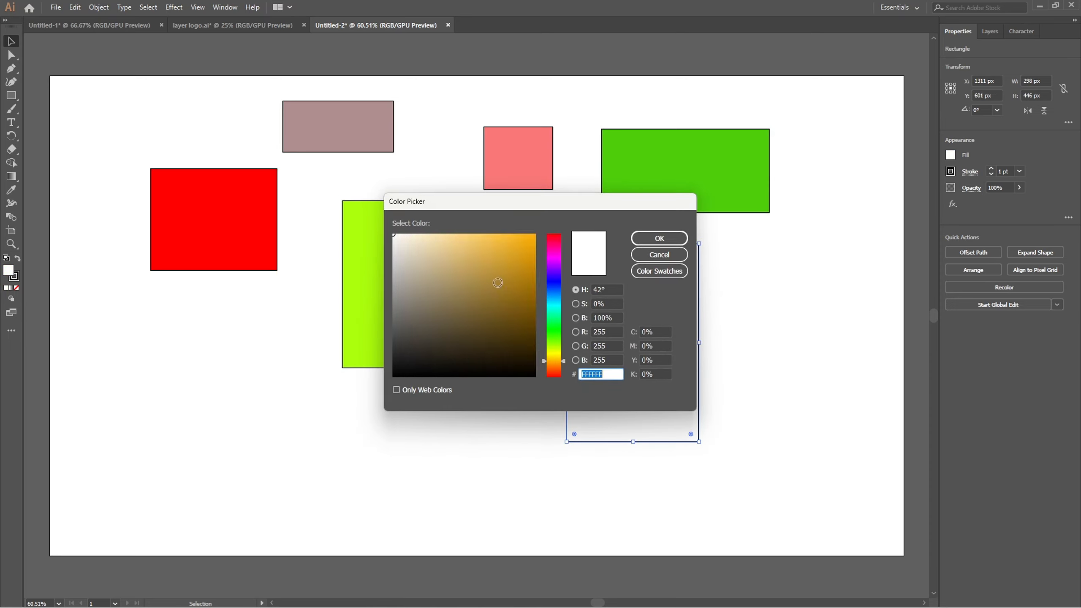
click(529, 239)
click(660, 238)
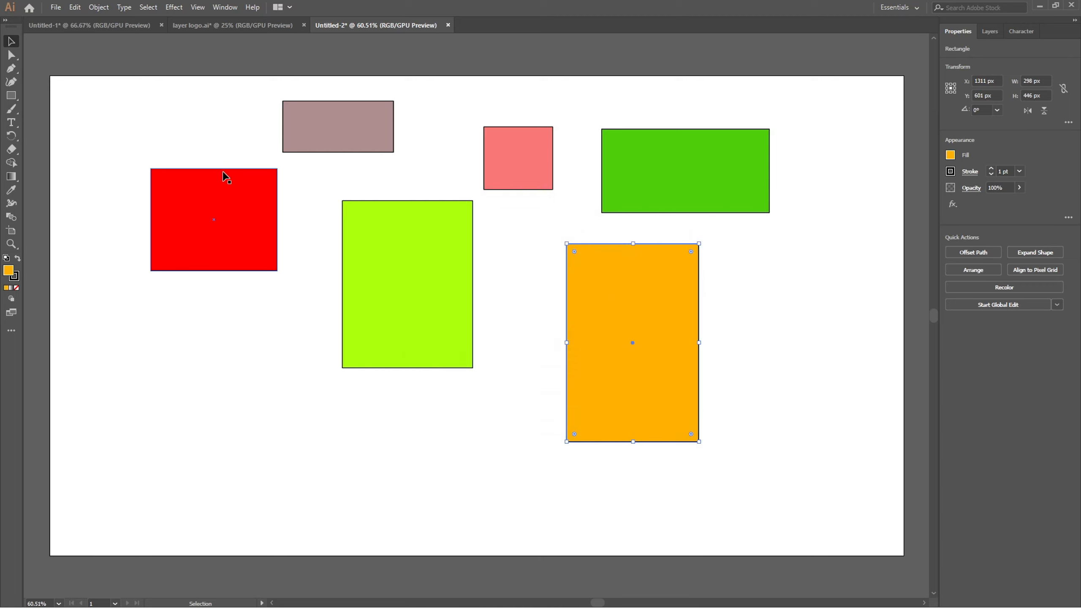
click(318, 240)
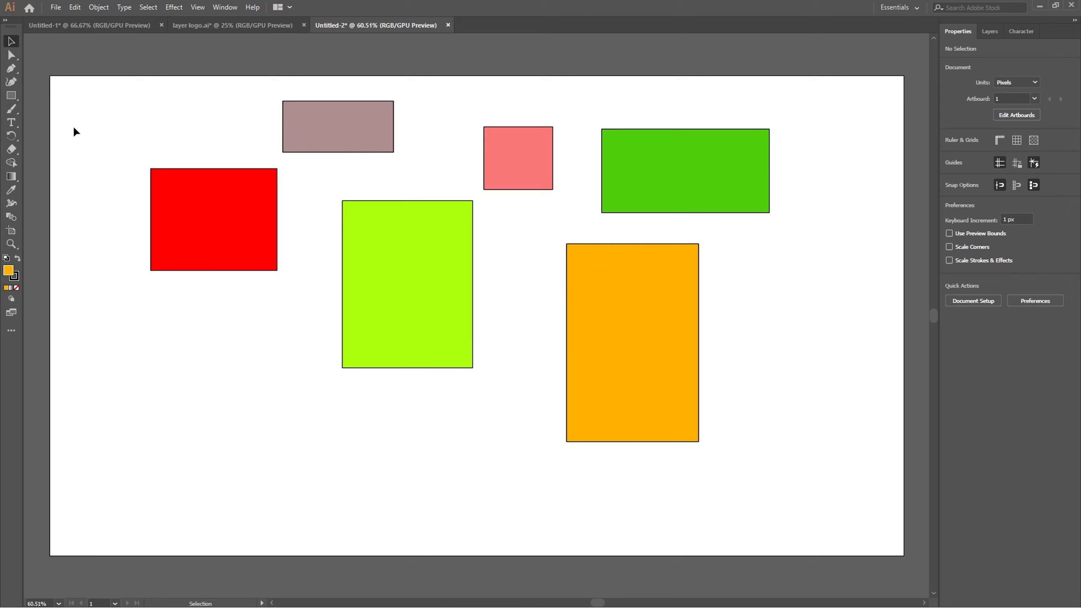
Select the red rectangle, clear the selection, and select the lime green rectangle.
click(204, 207)
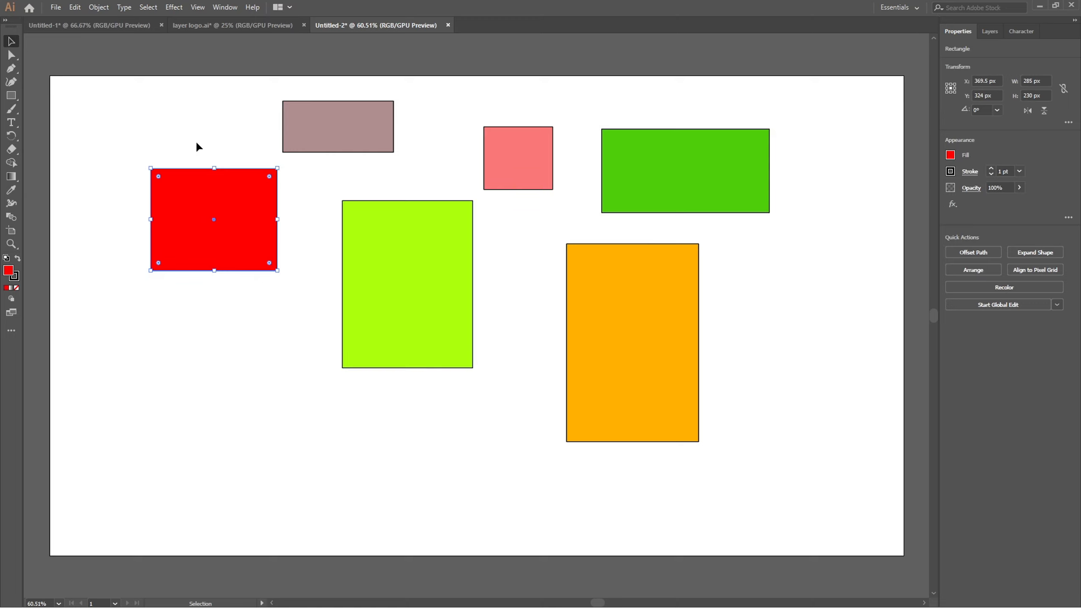
click(283, 308)
click(386, 275)
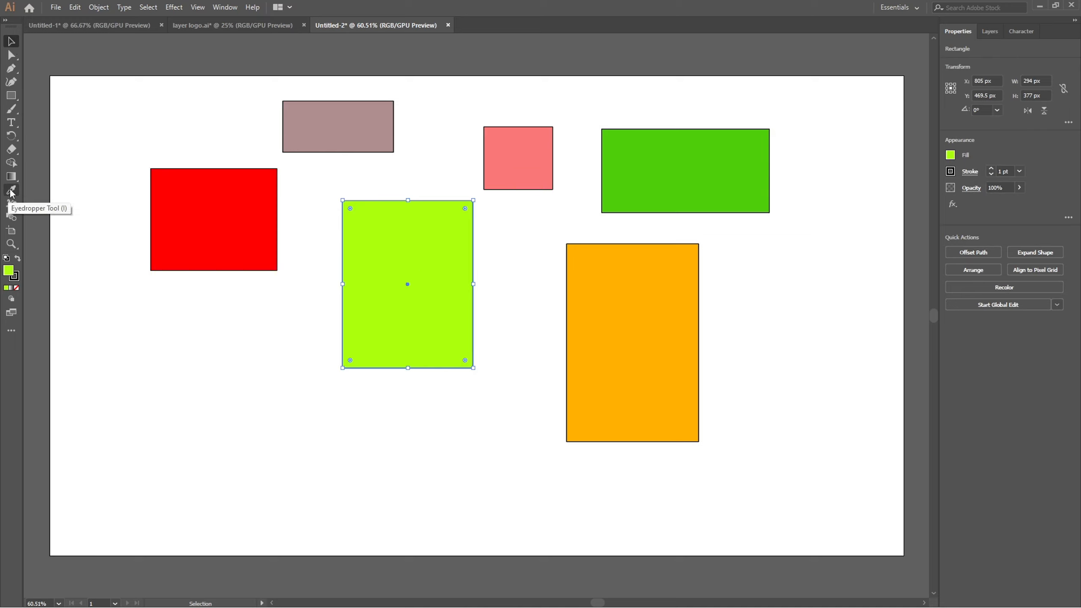
Draw a curved open path with three smooth anchor points over the lime green rectangle using the Pen tool.
click(13, 72)
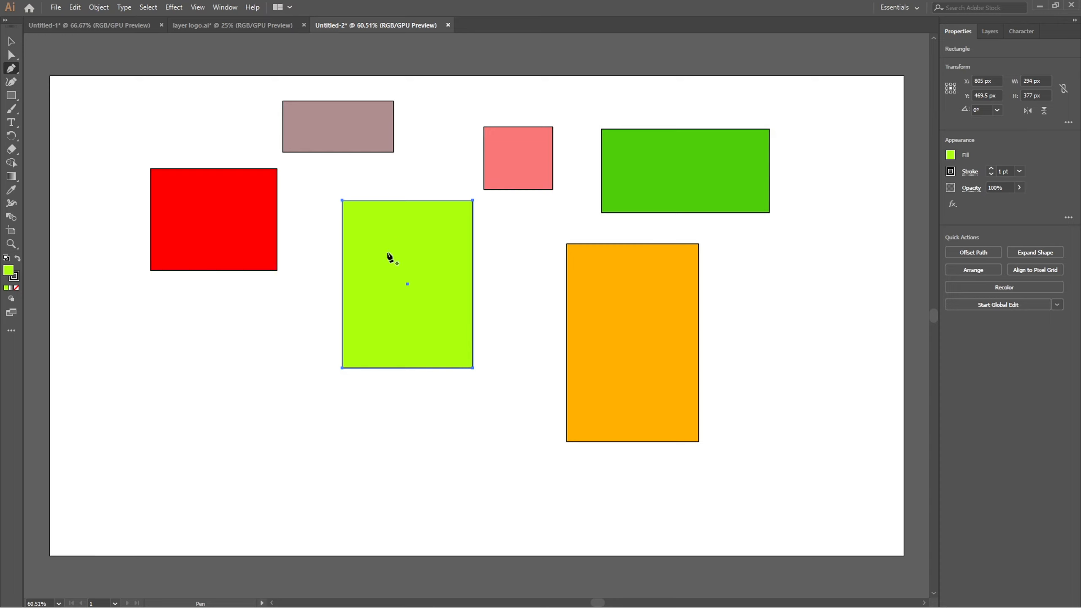
drag(389, 253, 432, 193)
drag(416, 289, 440, 316)
drag(381, 284, 368, 227)
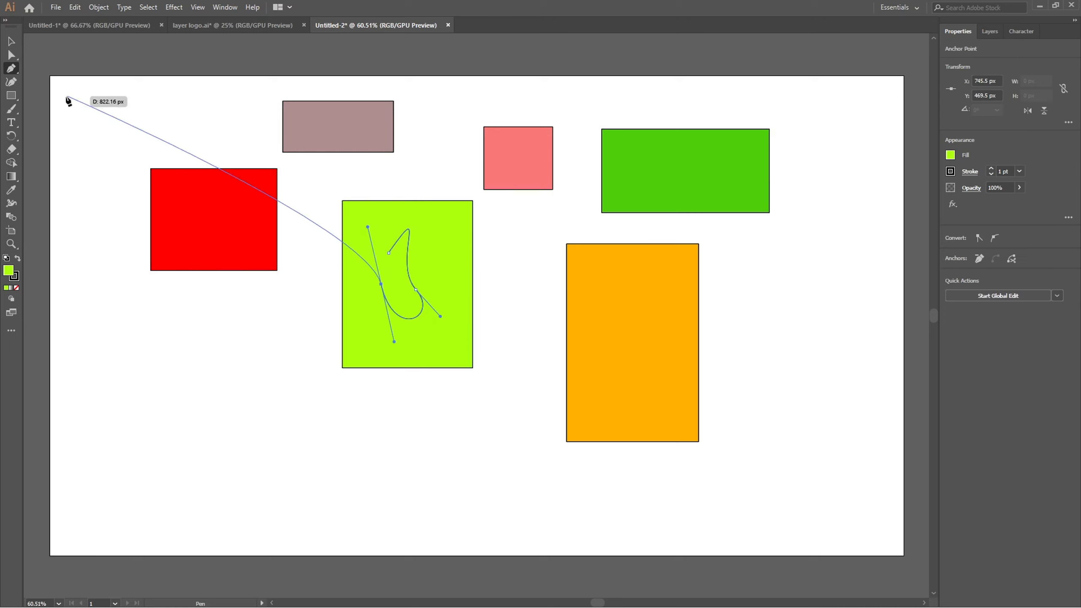
Move the lime green rectangle away from the curve to about X 829 px, Y 512.5 px, and delete the curve.
click(12, 41)
drag(385, 273, 460, 334)
mouse_move(419, 343)
mouse_down()
mouse_move(376, 352)
mouse_move(406, 336)
mouse_up()
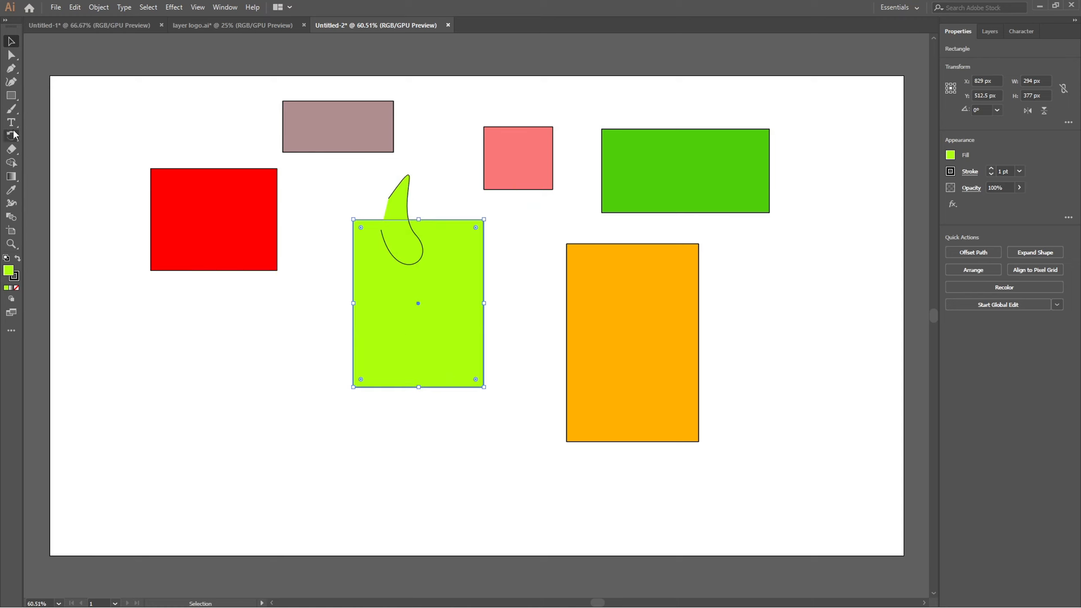
click(394, 203)
key(Delete)
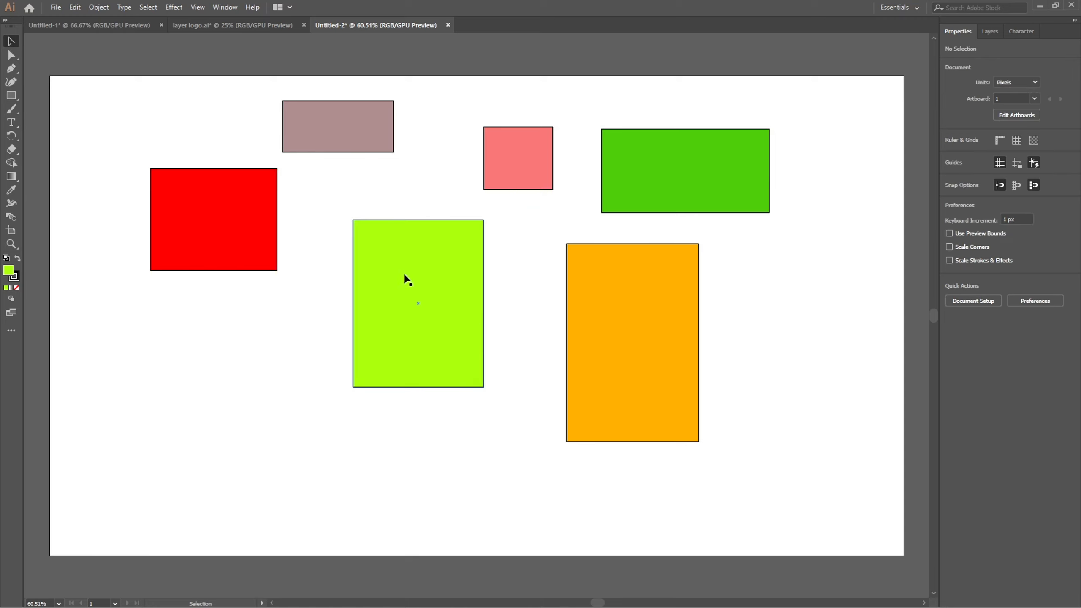
Move the red rectangle to the right of the orange one, at about X 1729.5 px, Y 608 px.
click(421, 279)
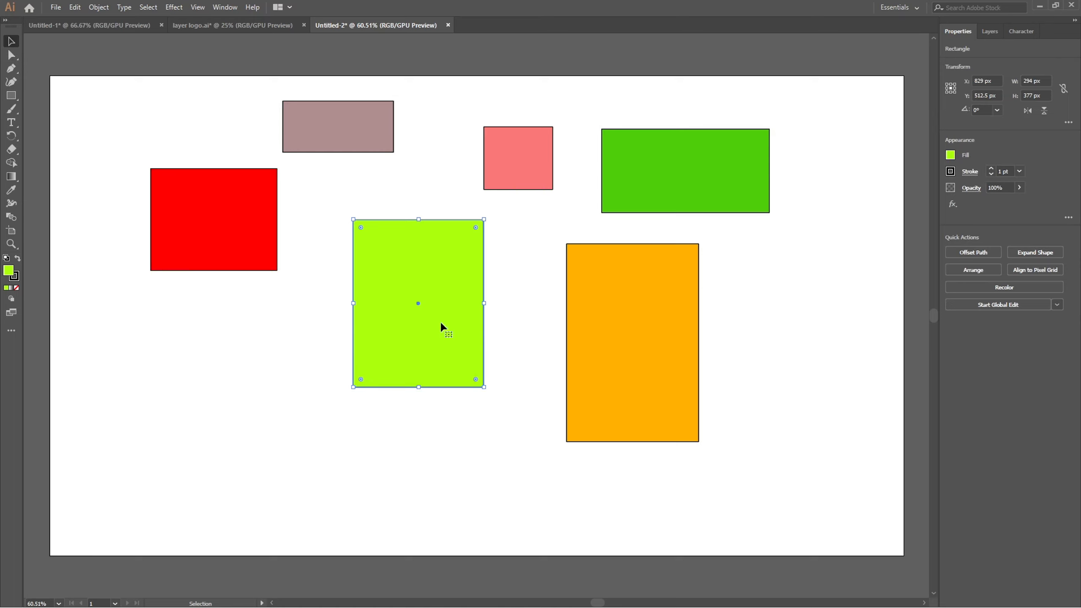
click(313, 332)
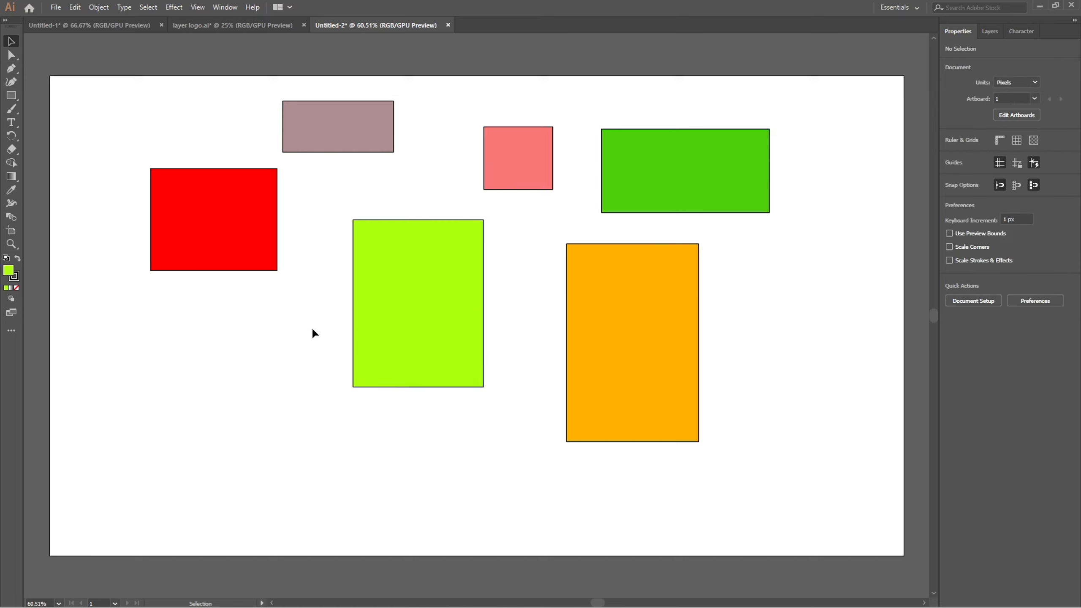
click(212, 220)
drag(180, 209, 787, 337)
Place the placeholder text "Lorem ipsum" in the empty left area of the artboard and scale it to about 320 px wide.
click(17, 128)
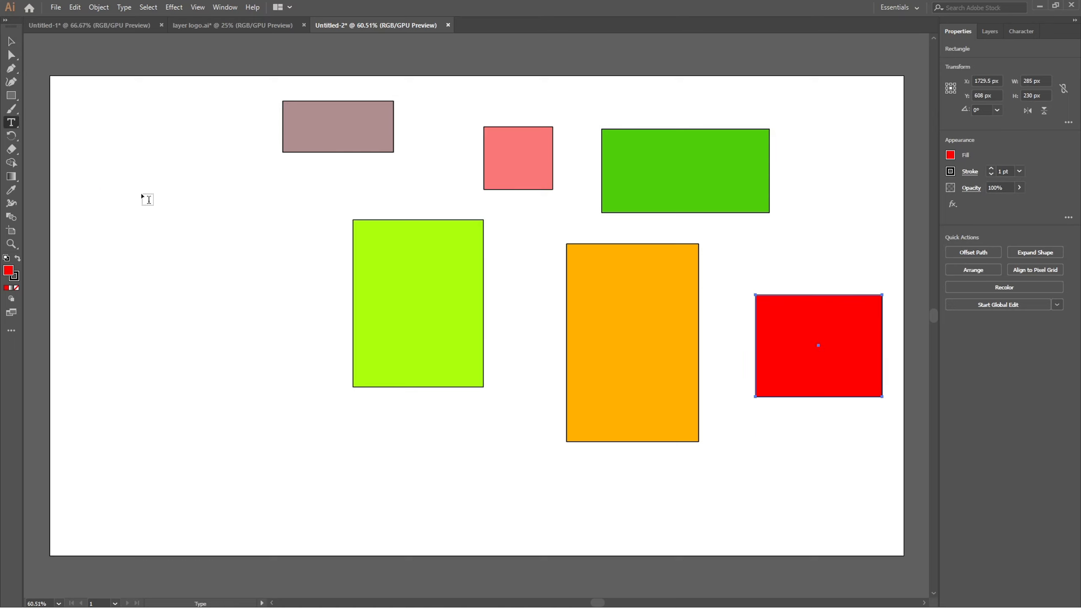
click(142, 194)
click(11, 42)
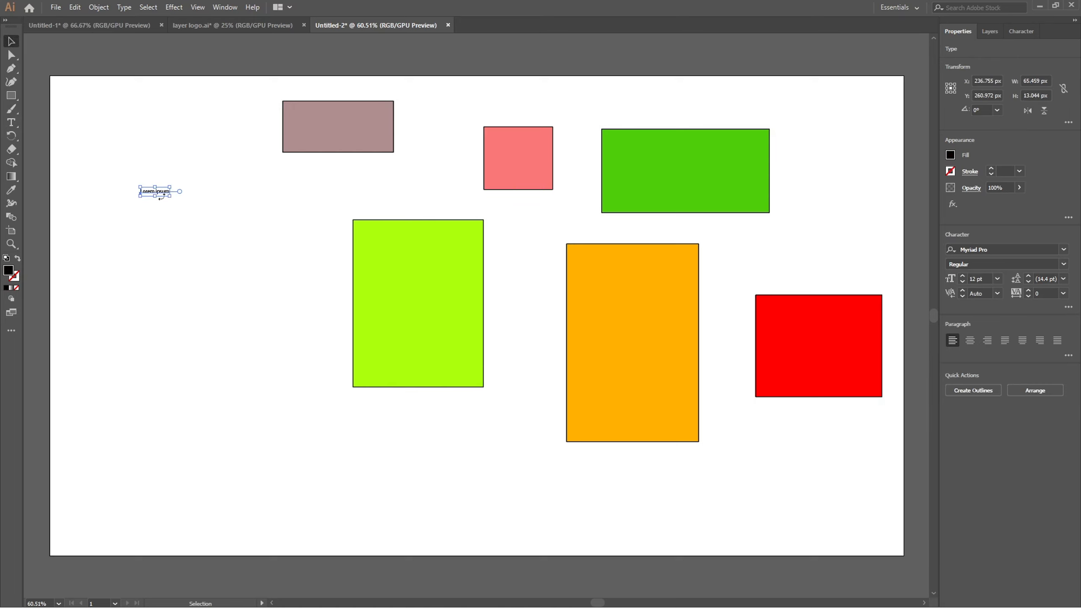
drag(168, 196, 168, 244)
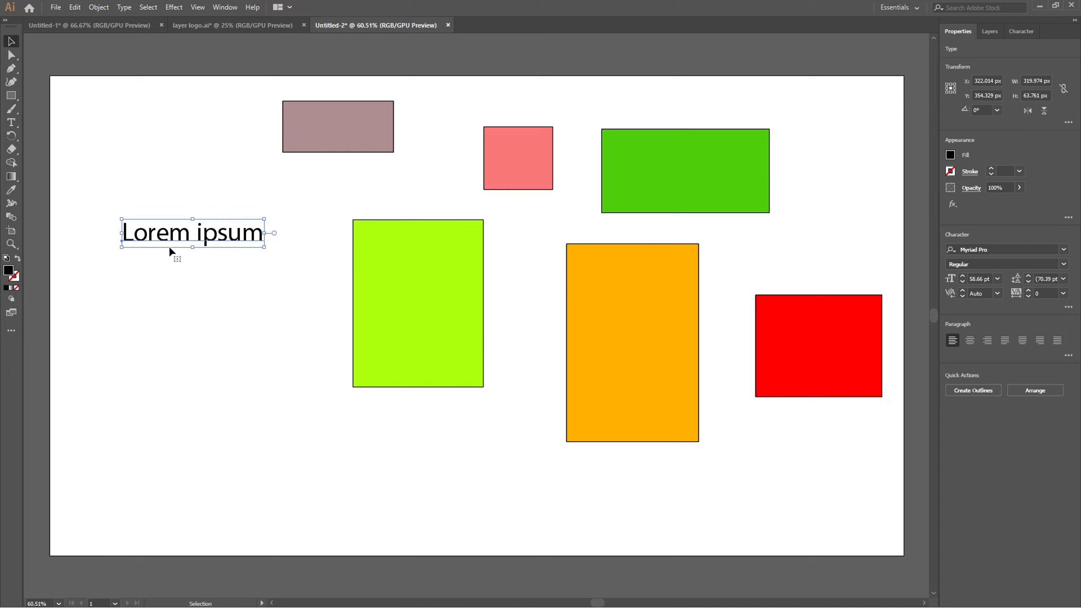
Copy the "Lorem ipsum" text and paste a duplicate near the middle of the artboard.
key(a)
key(v)
click(161, 275)
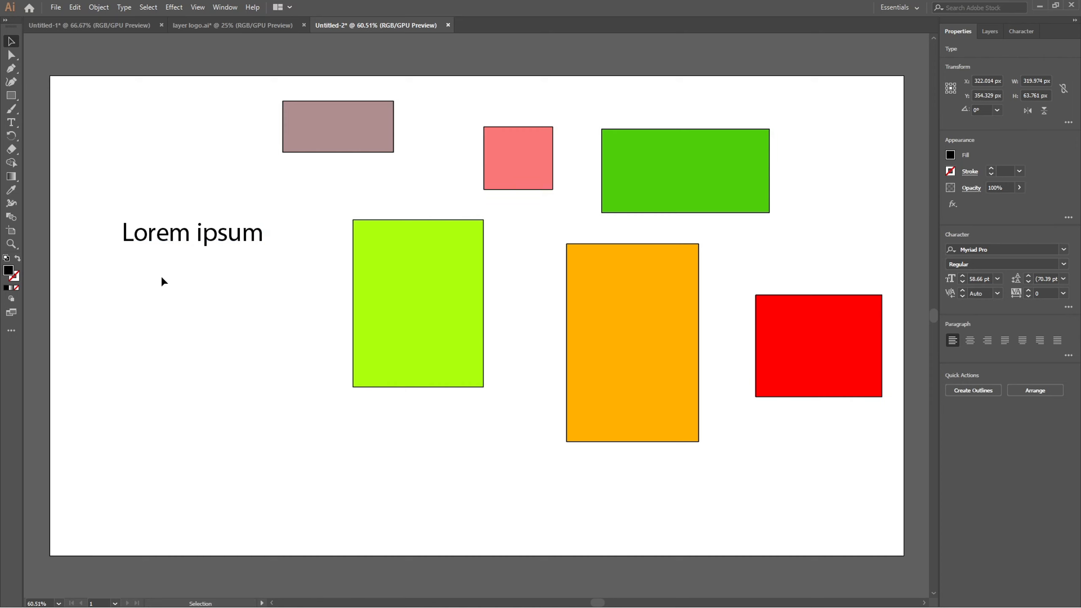
key(a)
text(Lorem ipsum)
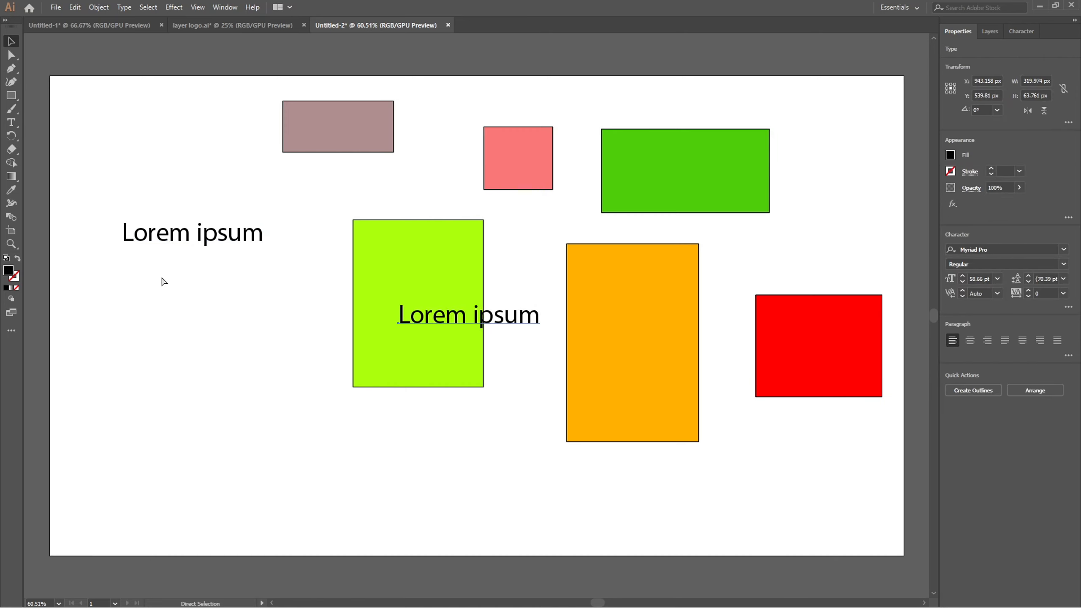
key(v)
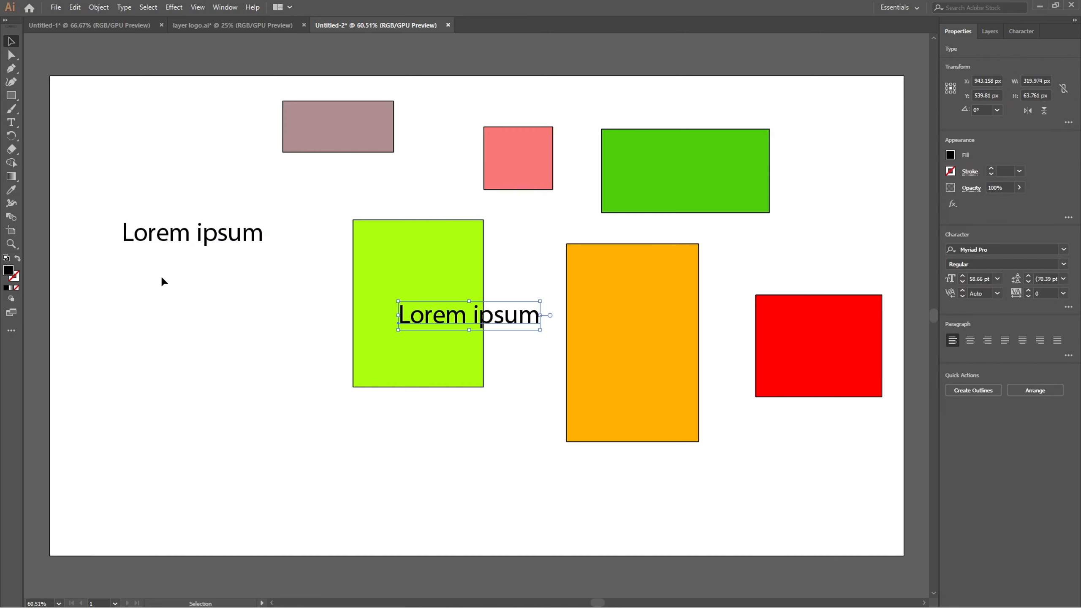
Place further "Lorem ipsum" copies around the lime green rectangle, with one overlapping its upper right edge.
key(a)
key(v)
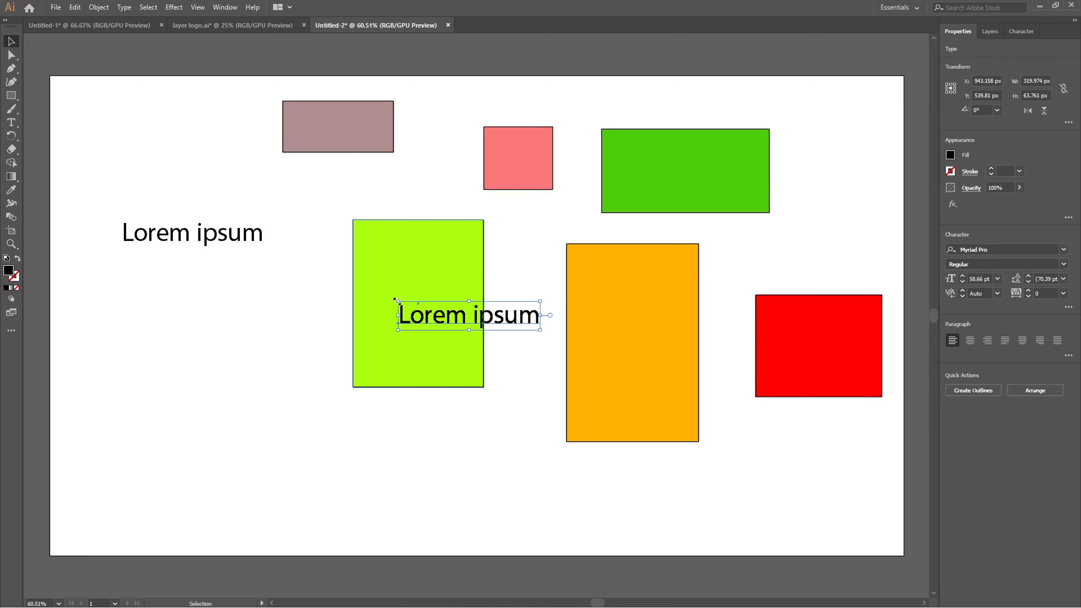
drag(428, 317, 484, 263)
key(a)
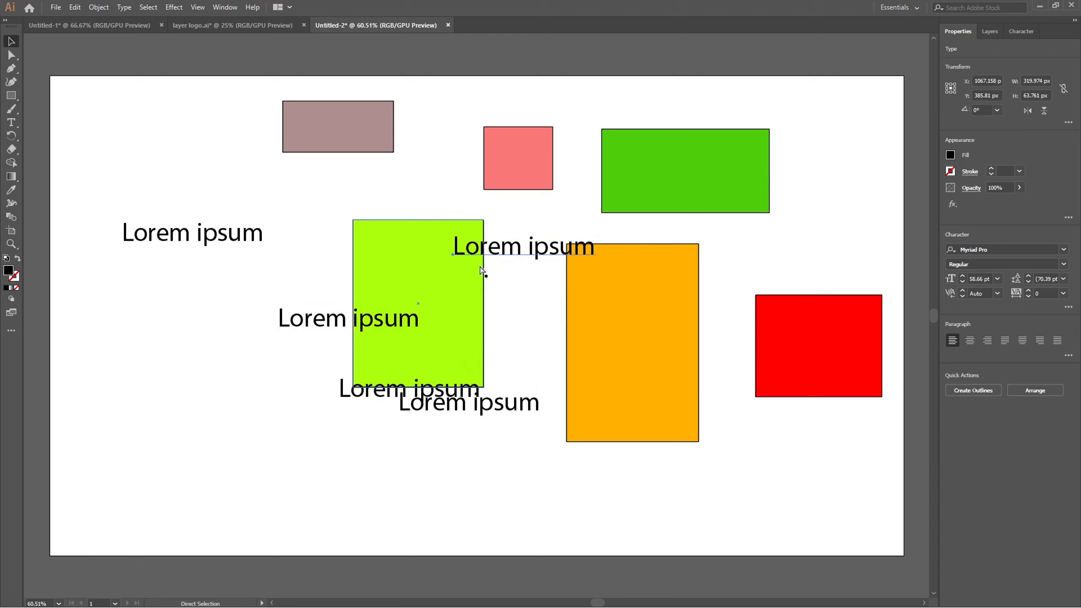
Undo the scattered "Lorem ipsum" copies around the lime green rectangle, leaving only the original text.
key(ctrl+z)
key(ctrl+z)
key(ctrl+z)
key(ctrl+z)
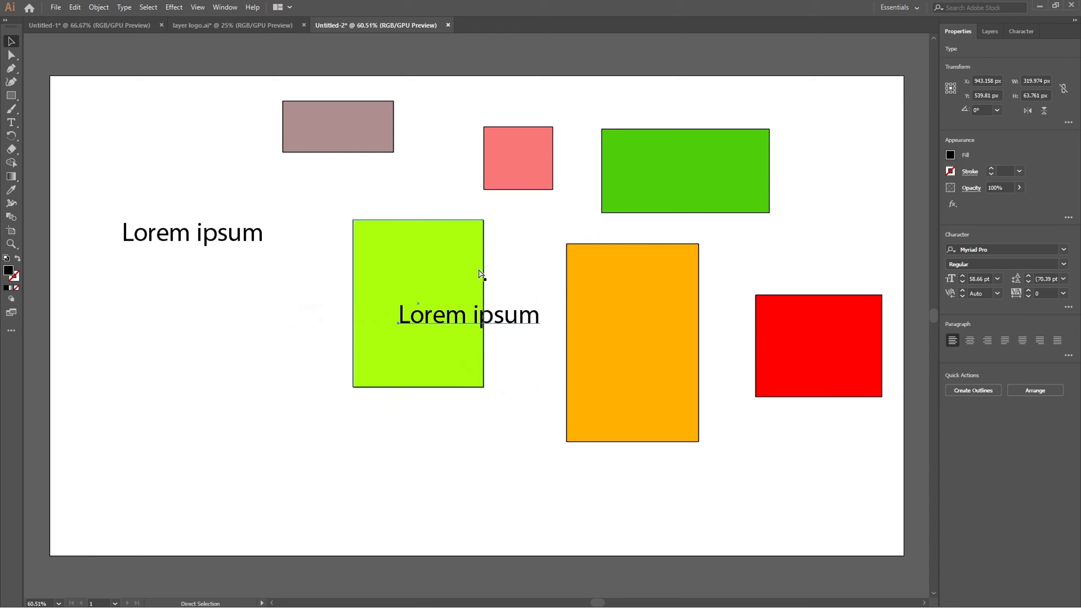
key(ctrl+z)
Duplicate the "Lorem ipsum" text three times beneath the original, forming a loosely spaced column of four lines.
click(220, 241)
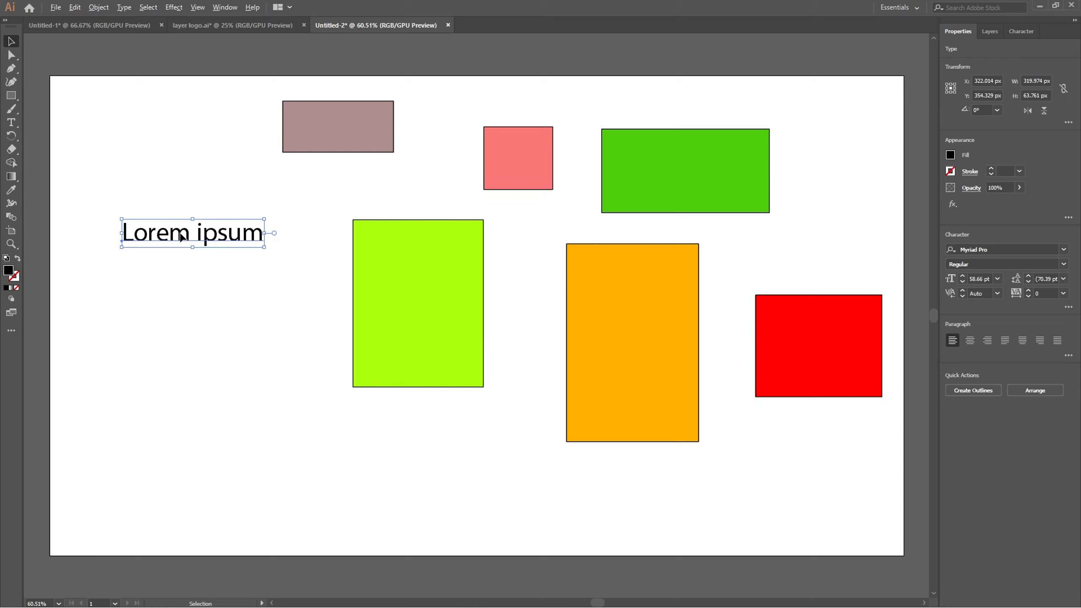
drag(181, 236, 183, 292)
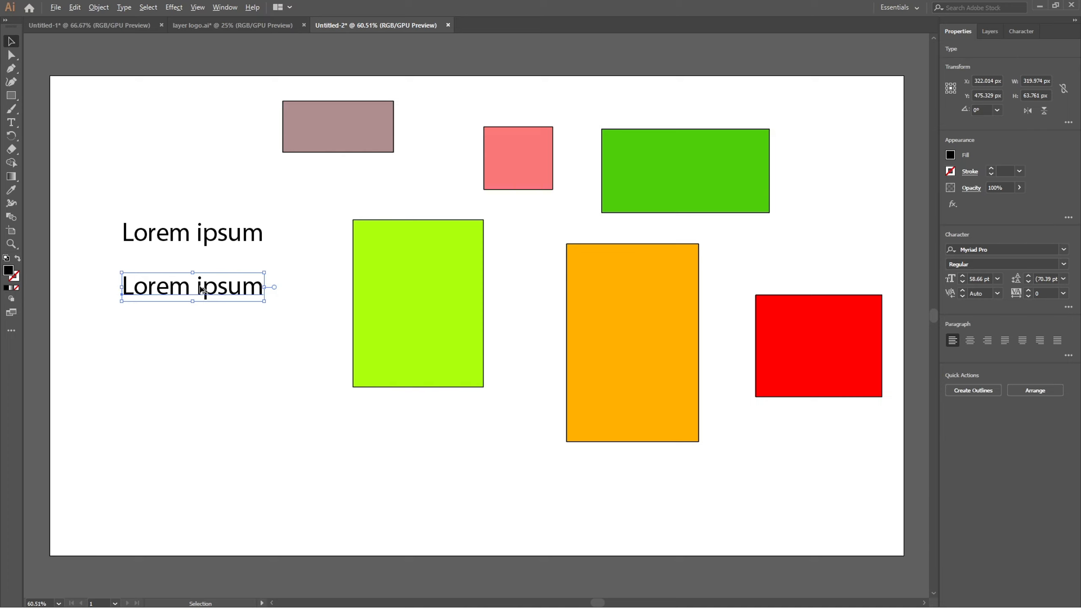
drag(200, 291, 201, 339)
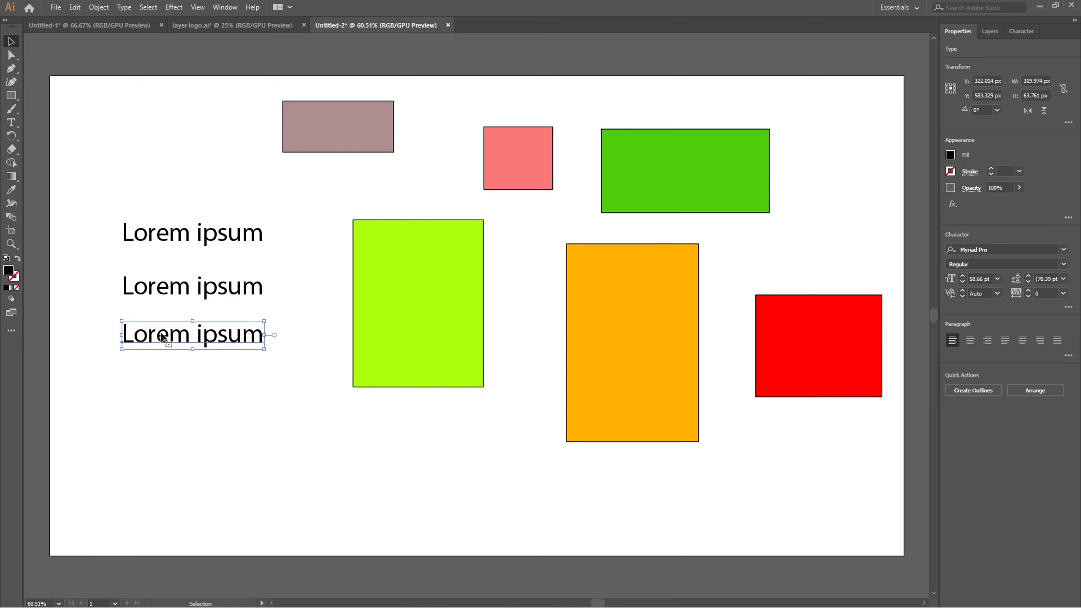
mouse_move(163, 336)
mouse_down()
mouse_move(163, 366)
mouse_move(159, 322)
mouse_up()
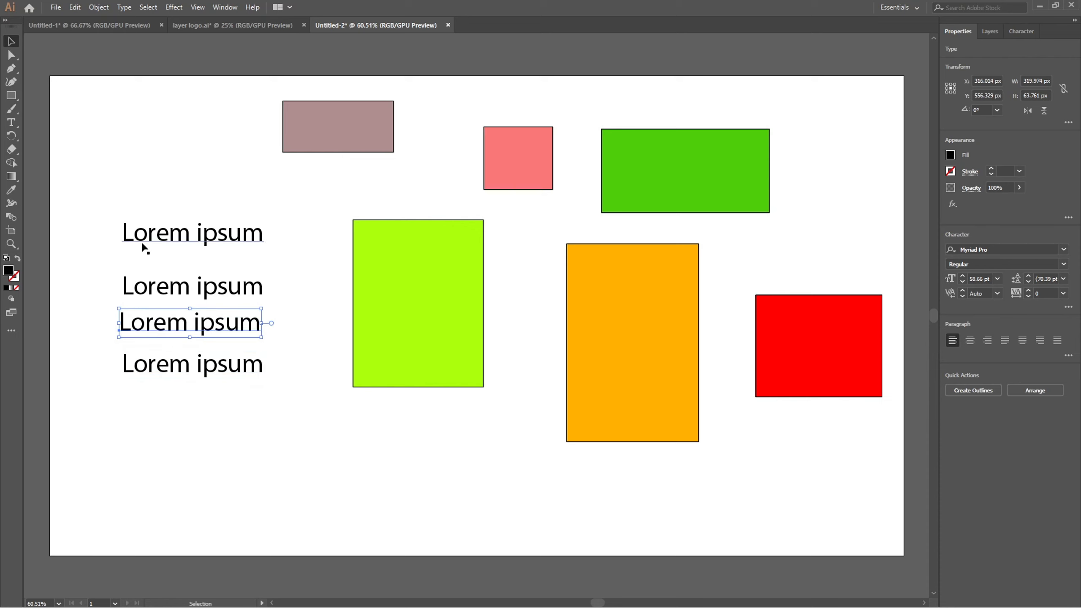
Delete the whole column of four "Lorem ipsum" texts.
drag(115, 198, 267, 440)
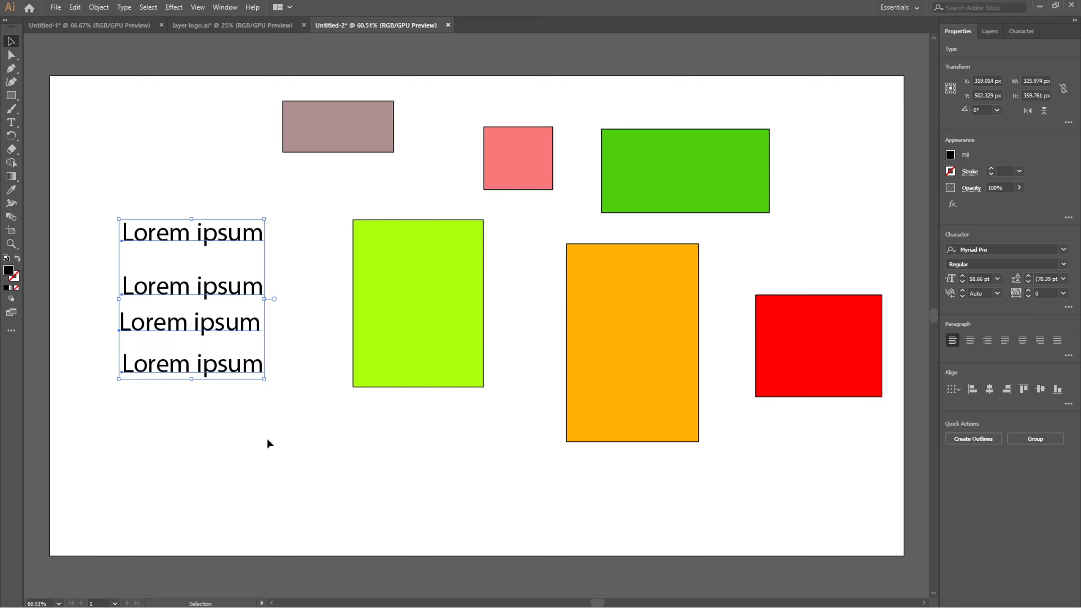
key(Delete)
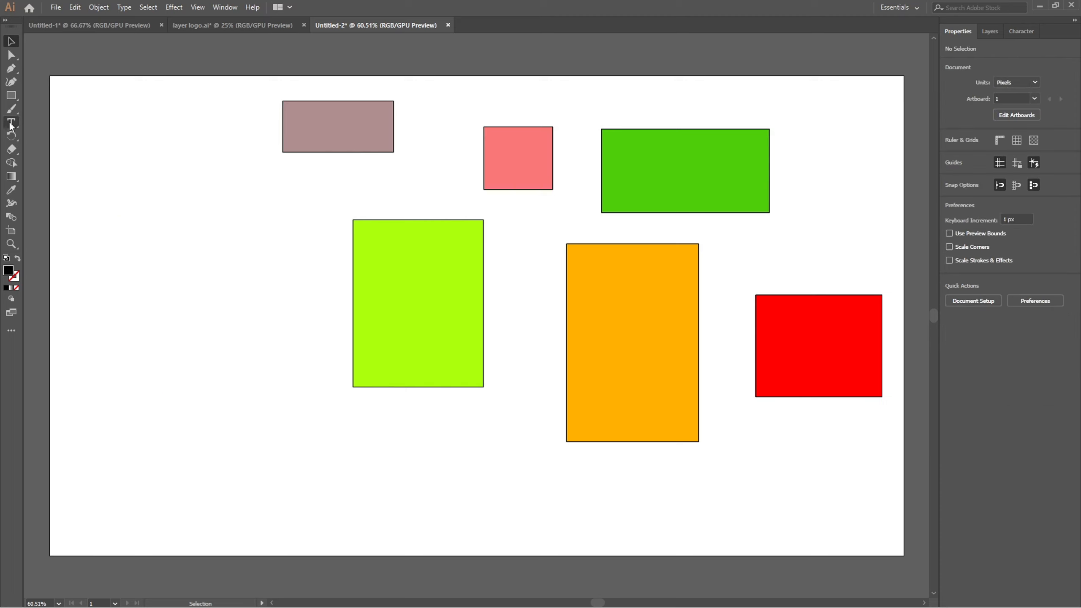
Place a new "Lorem ipsum" placeholder text, scale it to about 352 px wide and move it to about X 334 px, Y 273 px.
click(10, 124)
click(119, 166)
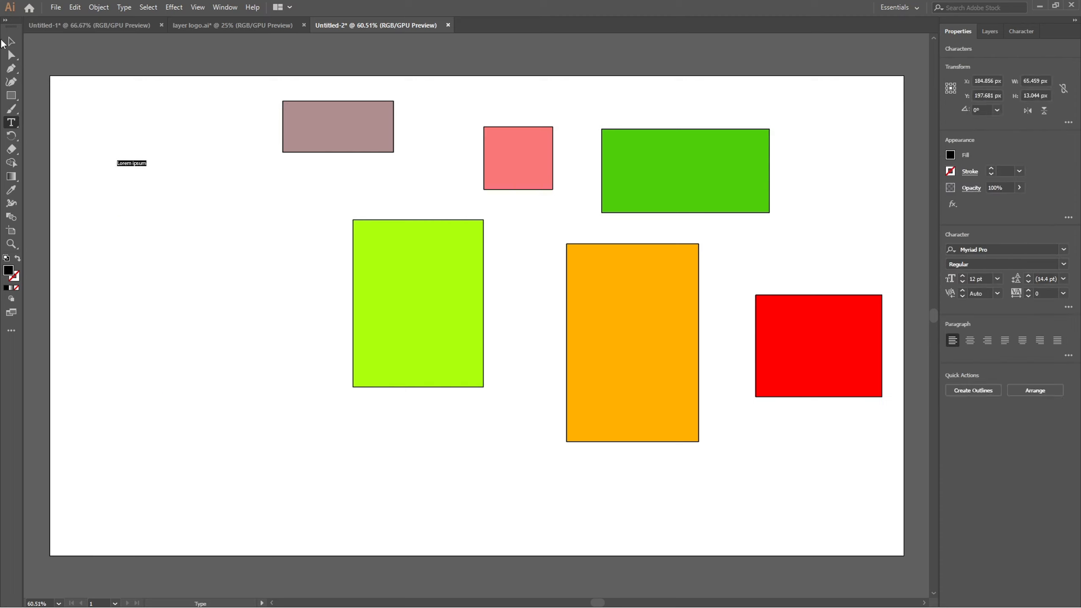
key(Escape)
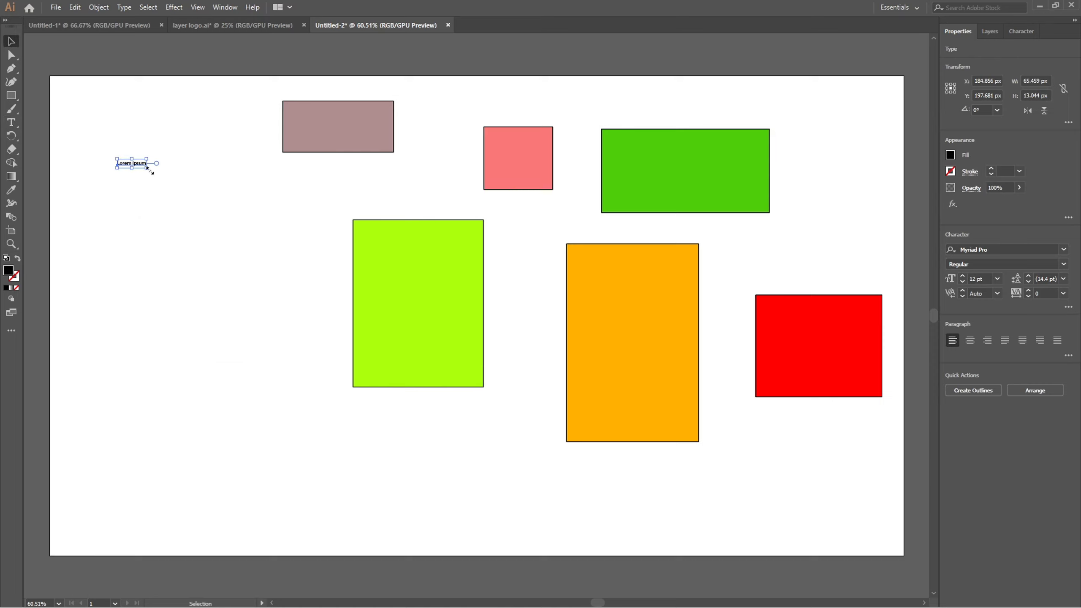
drag(148, 170, 277, 268)
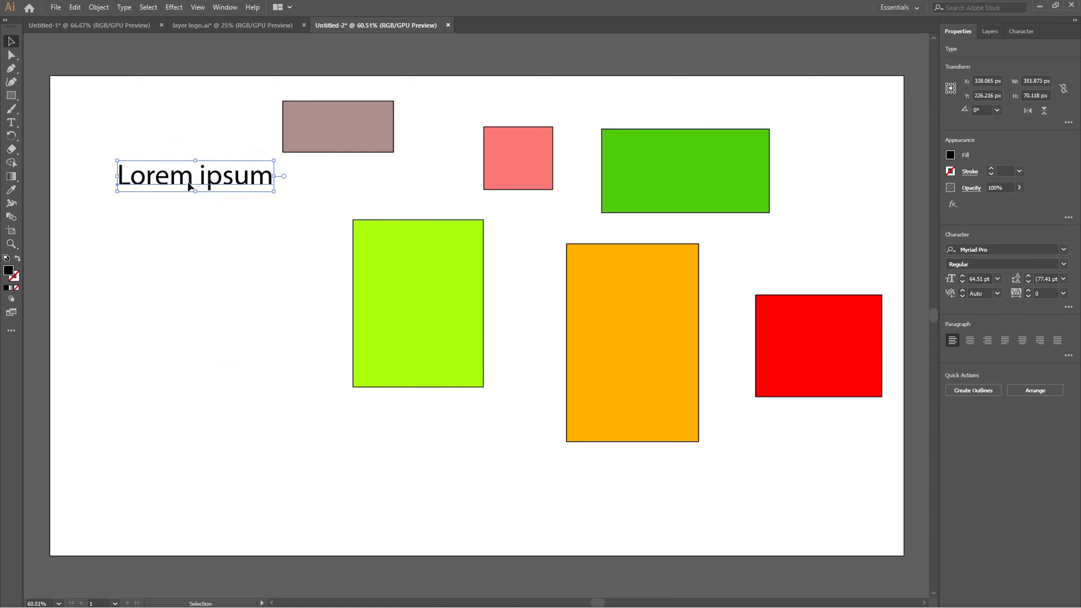
drag(188, 186, 193, 204)
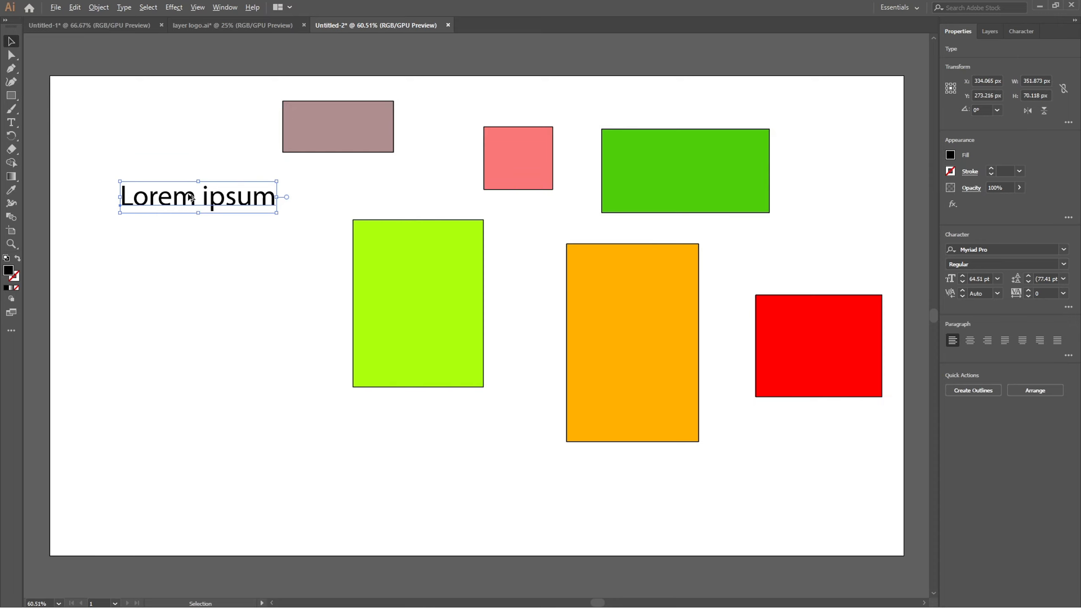
Copy the "Lorem ipsum" text about 92 px straight down and repeat the transformation until the column has seven lines.
drag(190, 197, 192, 241)
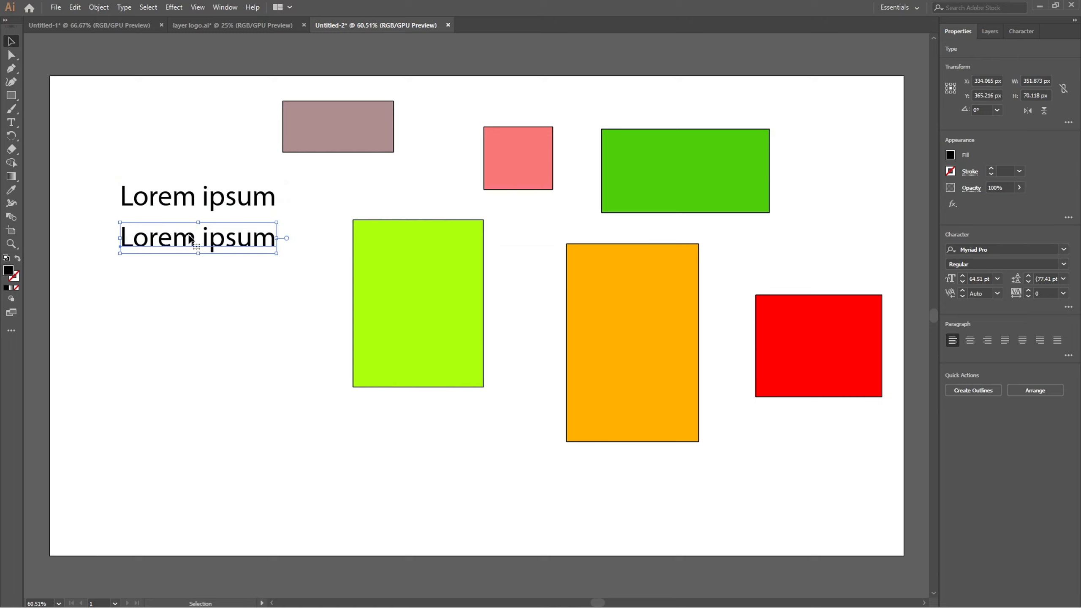
key(a)
key(ctrl+d)
key(ctrl+d)
key(ctrl+d)
key(ctrl+d)
key(ctrl+d)
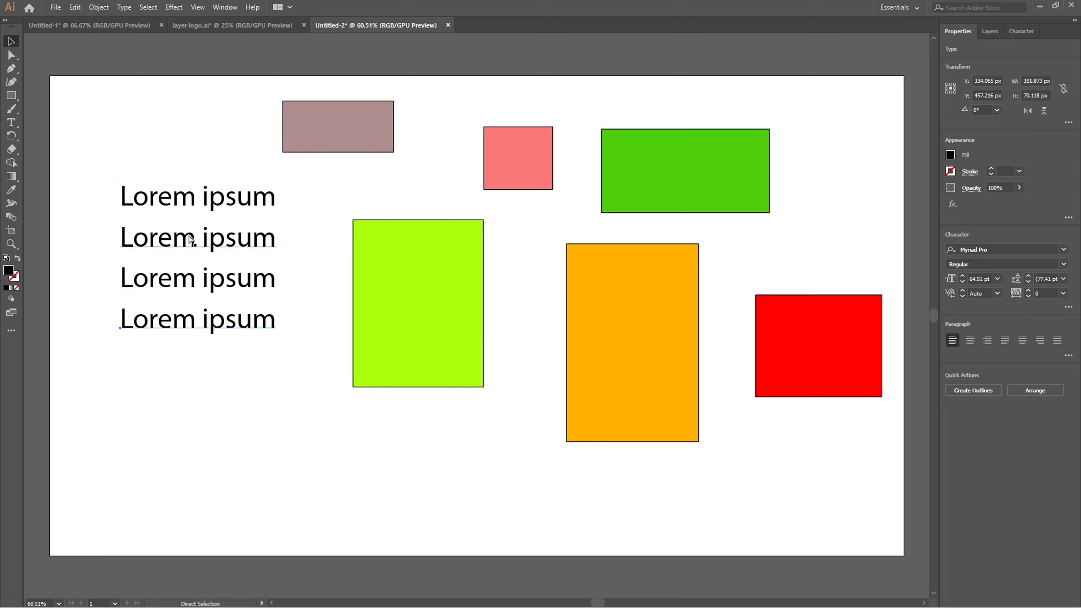
key(v)
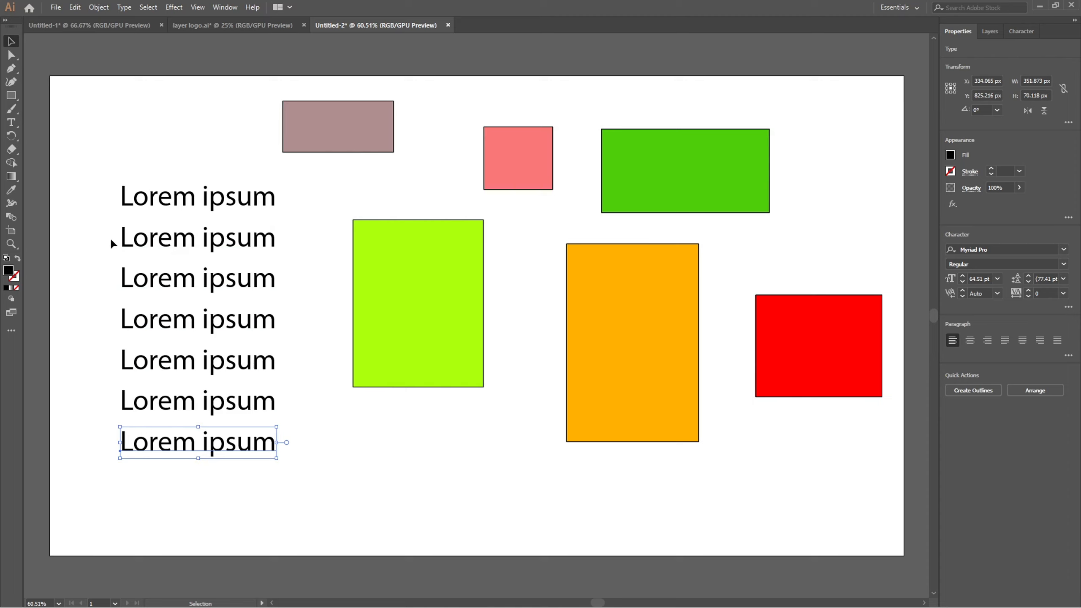
Delete the six "Lorem ipsum" copies below the first line.
drag(110, 237, 302, 480)
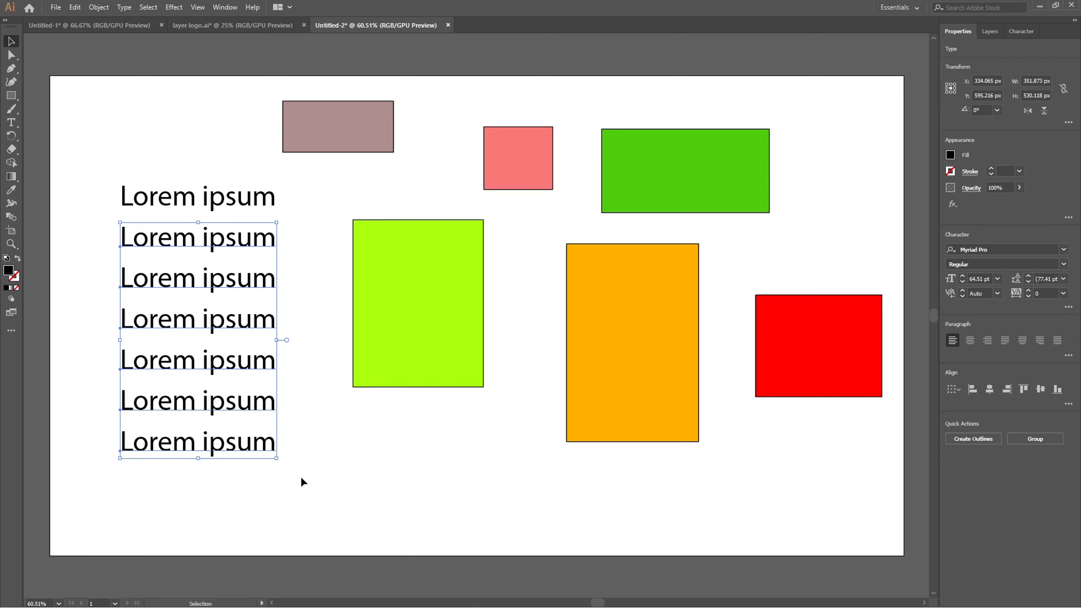
key(Delete)
Copy the remaining "Lorem ipsum" text about 75 px straight down and repeat the transformation to build a tighter column of seven lines.
click(170, 206)
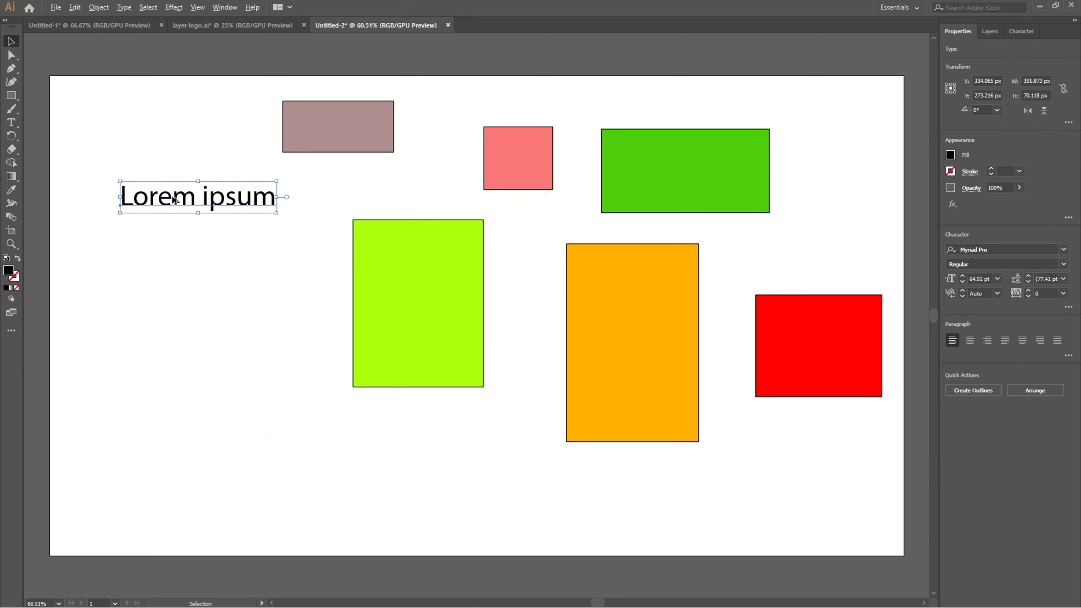
drag(175, 200, 175, 234)
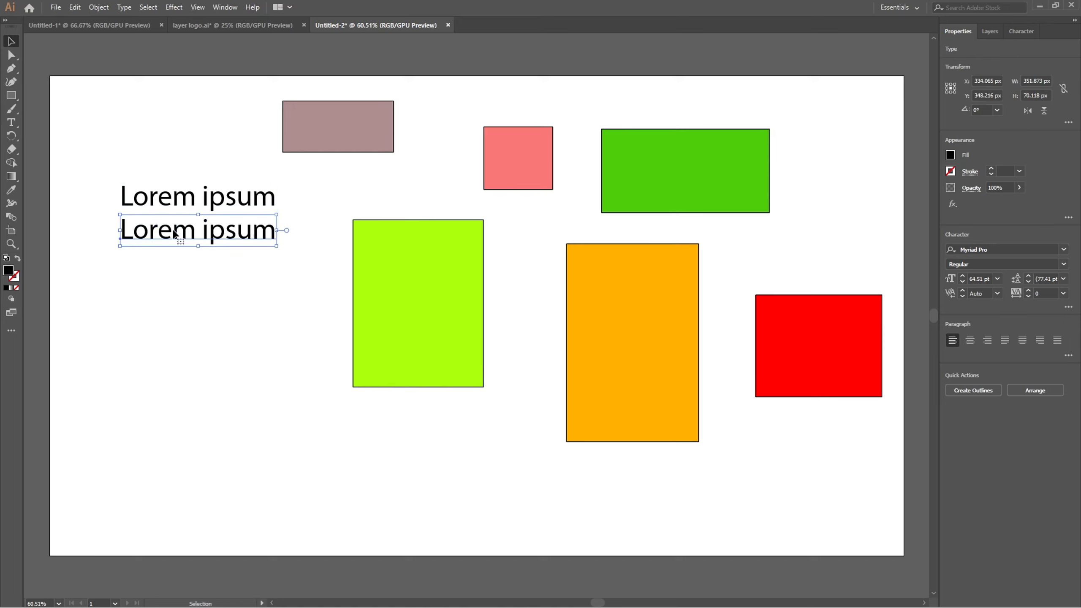
key(a)
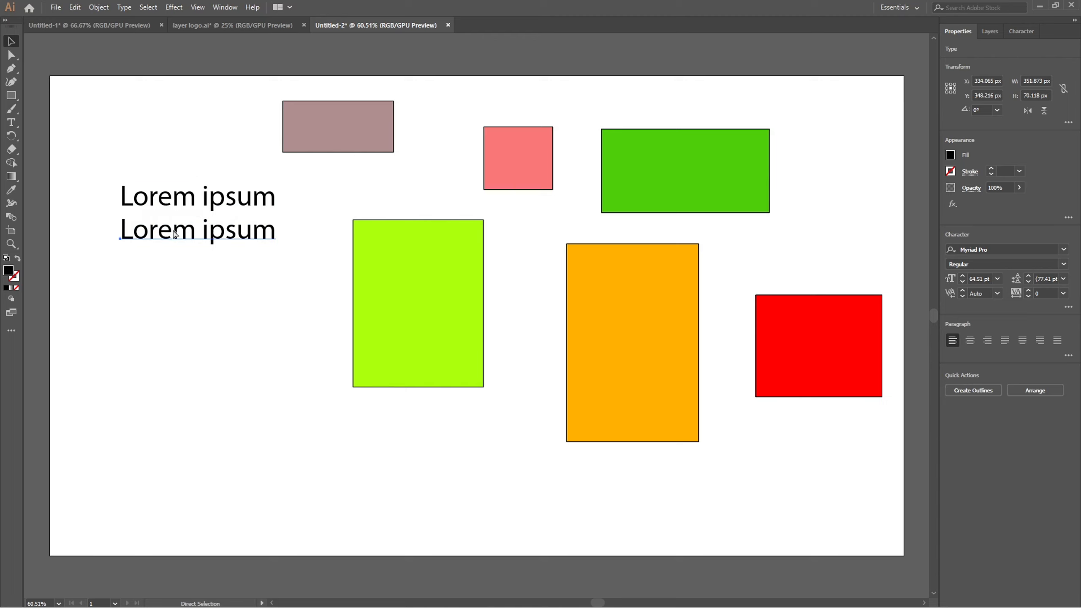
key(ctrl+d)
key(ctrl+d)
key(ctrl+d)
key(ctrl+d)
key(ctrl+d)
key(ctrl+d)
key(ctrl+d)
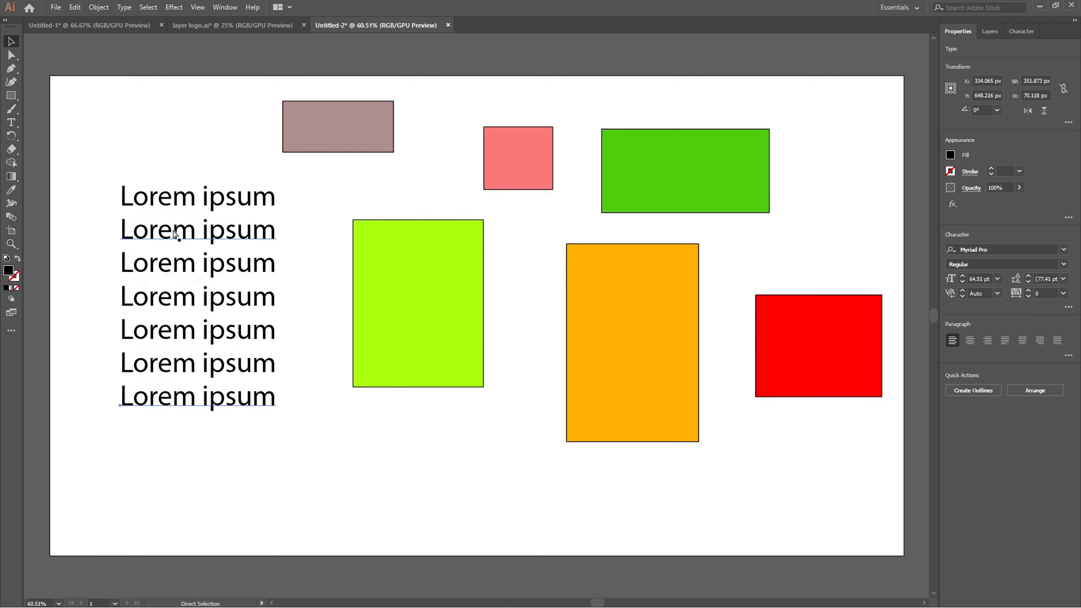
Delete the closely spaced "Lorem ipsum" copies, keeping only the first line.
key(v)
drag(115, 229, 271, 473)
key(Delete)
Move the lime green rectangle to X 409 px, Y 512.5 px, then copy it 352 px right and 142 px down repeatedly past the artboard.
drag(410, 289, 363, 333)
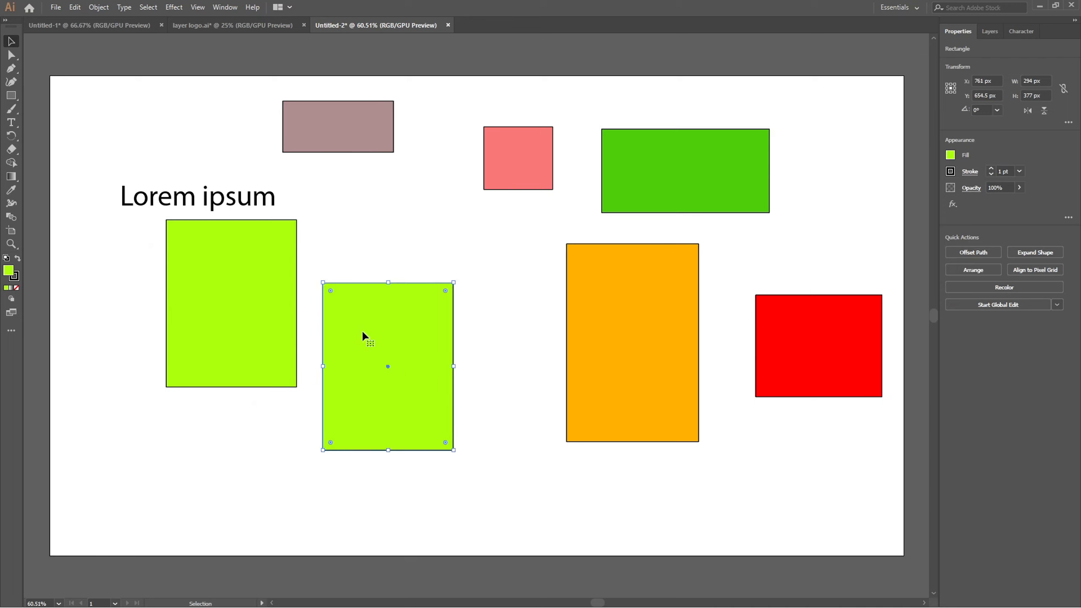
key(a)
key(ctrl+d)
key(ctrl+d)
key(ctrl+d)
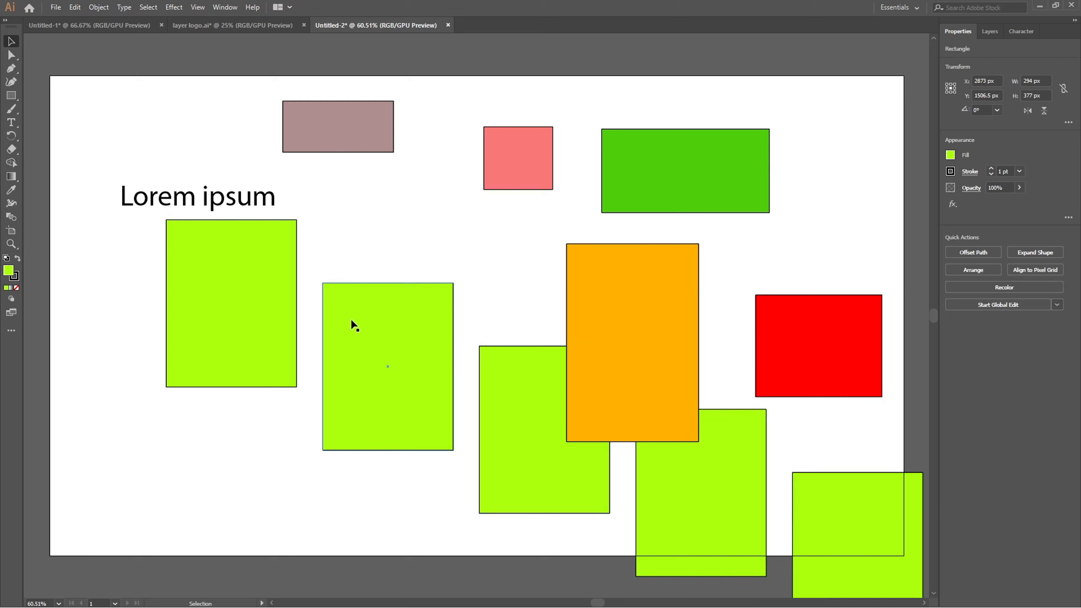
scroll(353, 325, down, 3)
scroll(353, 326, up, 2)
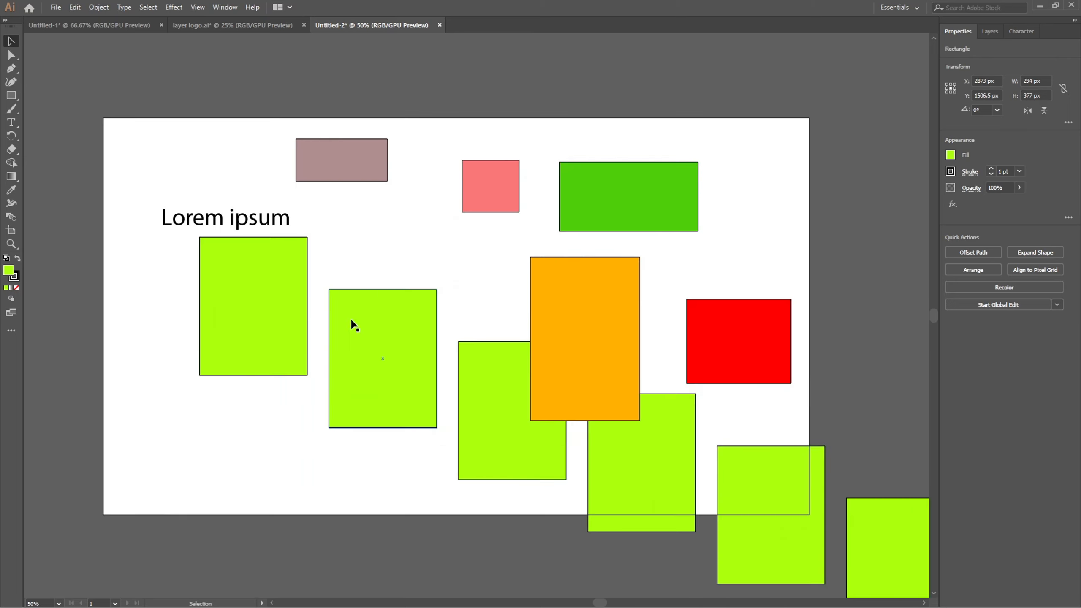
Undo the diagonal row of lime green copies, leaving only the moved rectangle.
key(a)
key(ctrl+z)
key(ctrl+z)
key(ctrl+z)
key(ctrl+z)
key(ctrl+z)
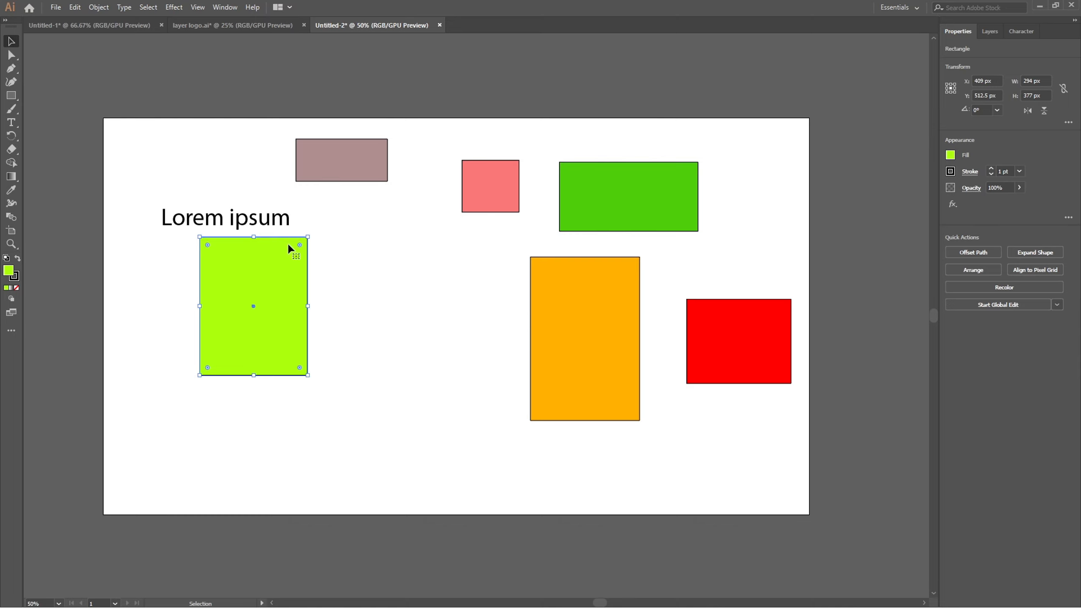
Examine the lime green rectangle's upper right corner up close and the whole artboard from afar, at magnifications between 300% and 8.33%.
scroll(344, 244, up, 3)
scroll(344, 244, down, 4)
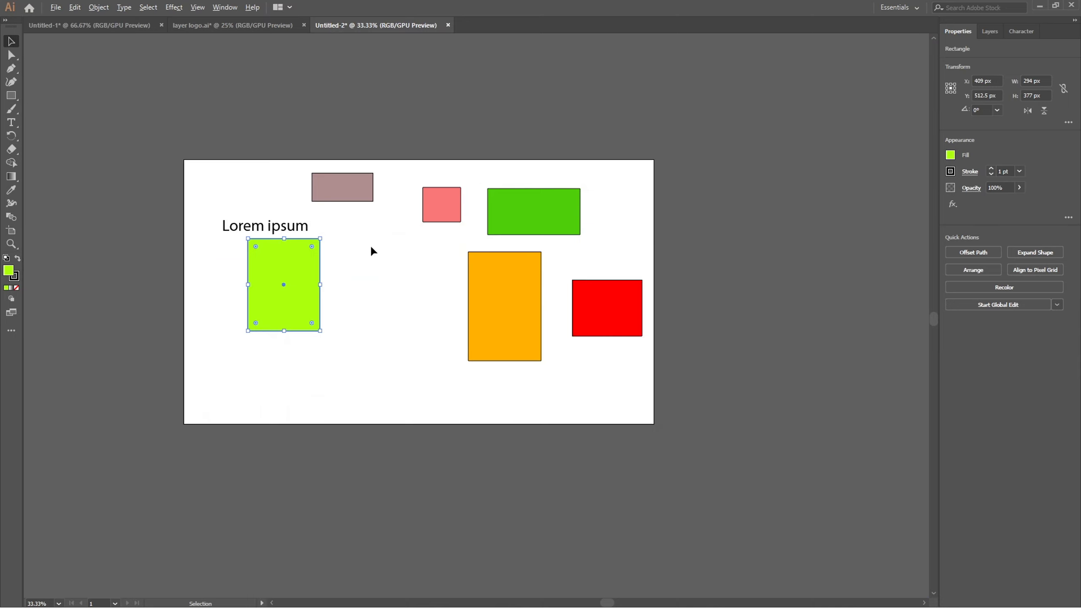
scroll(337, 254, up, 3)
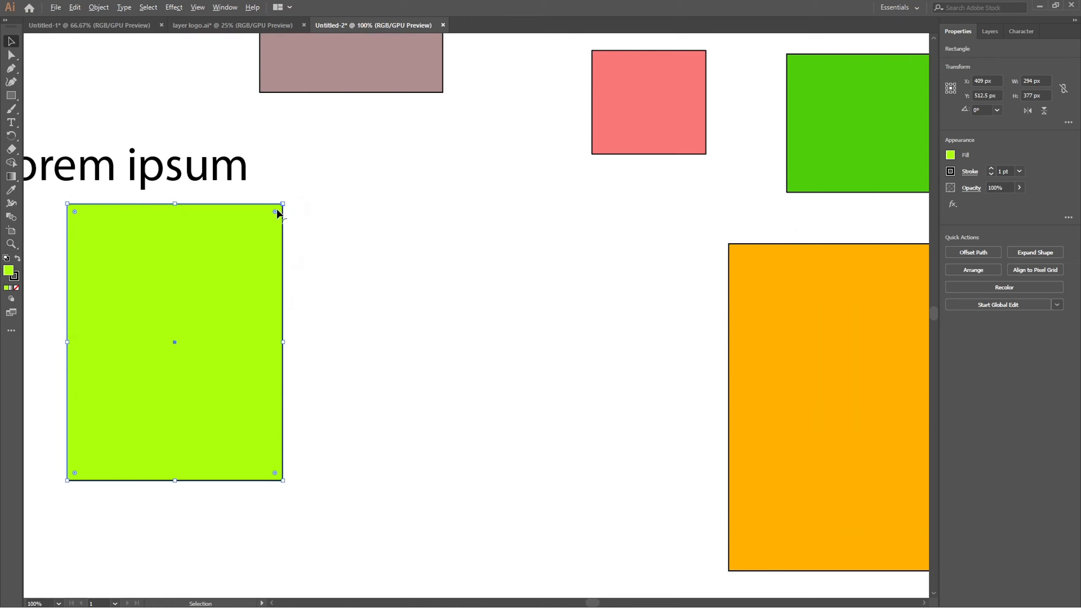
scroll(276, 212, up, 2)
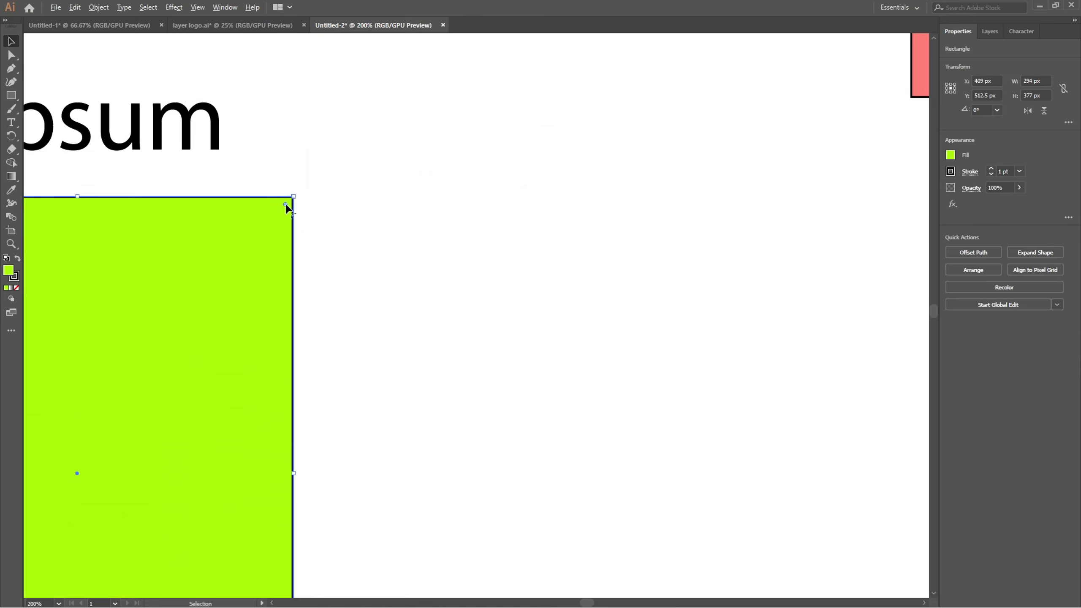
scroll(288, 207, up, 5)
scroll(288, 207, down, 4)
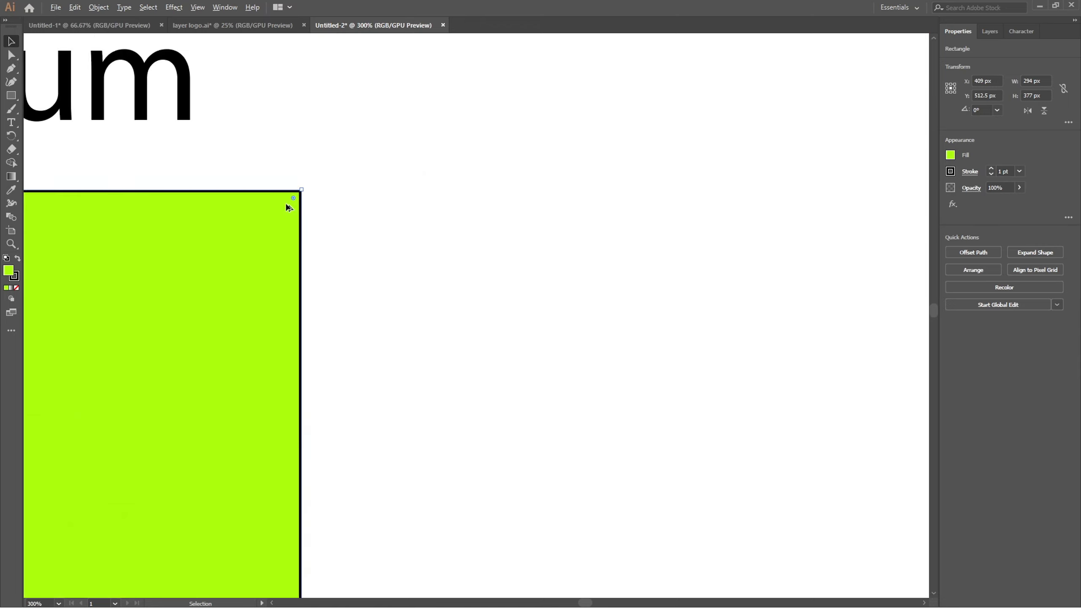
scroll(288, 208, down, 10)
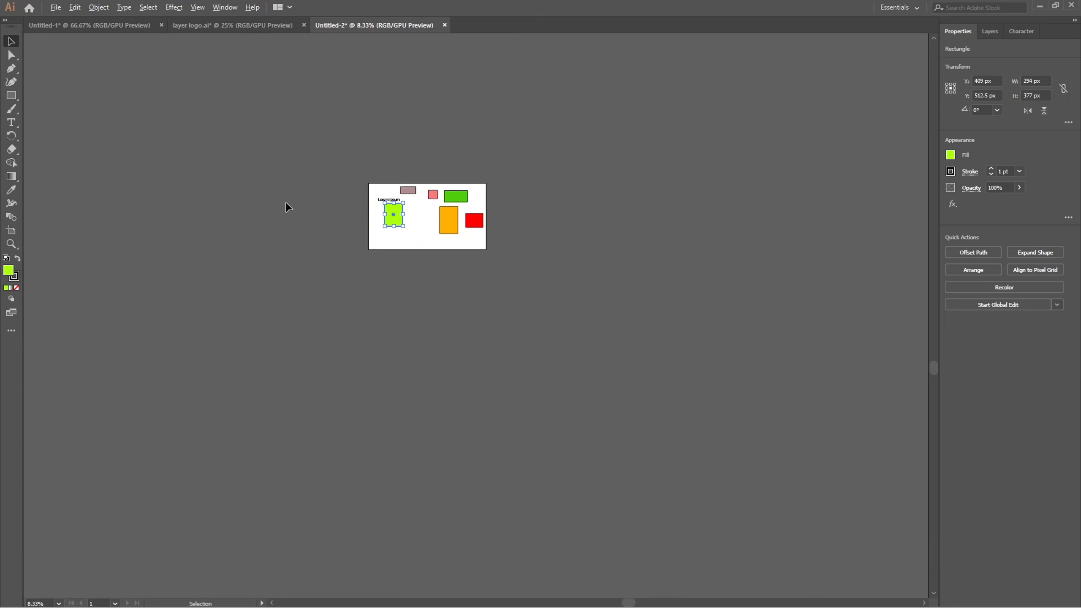
key(alt)
scroll(414, 213, up, 6)
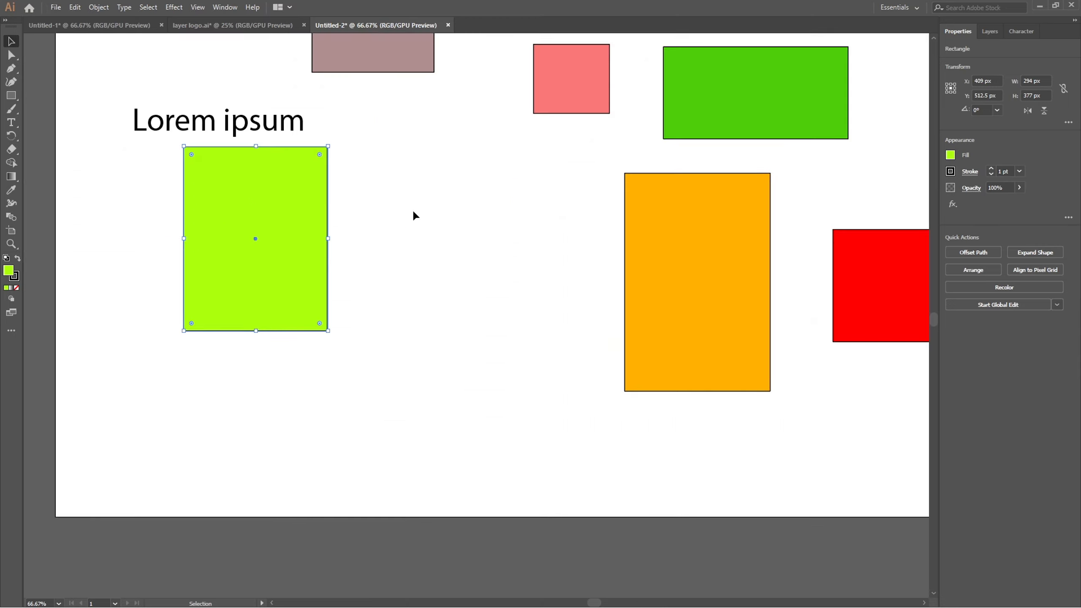
scroll(414, 213, down, 6)
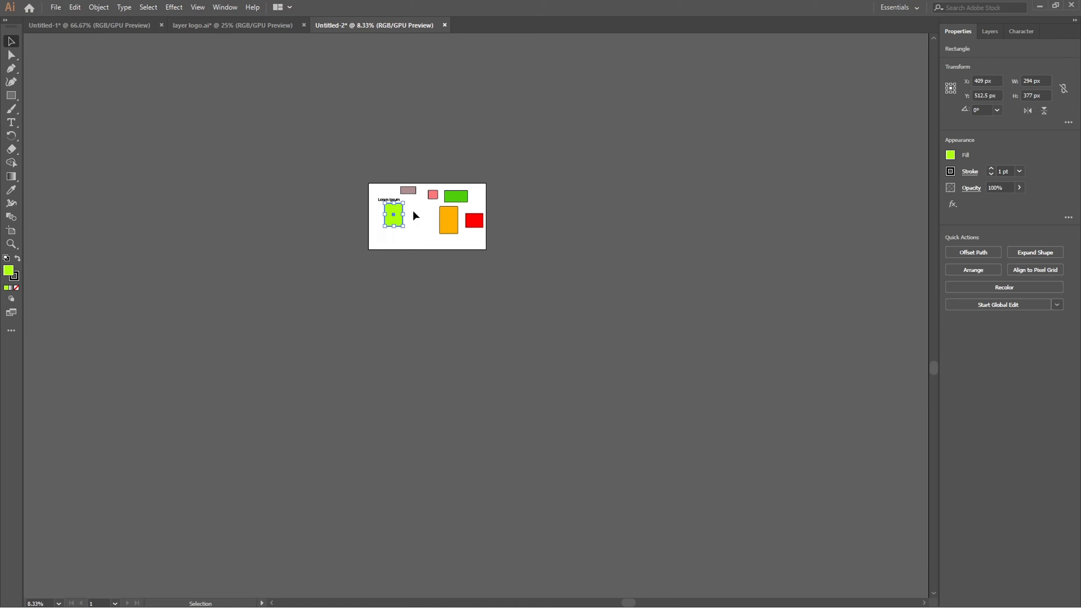
scroll(414, 213, up, 3)
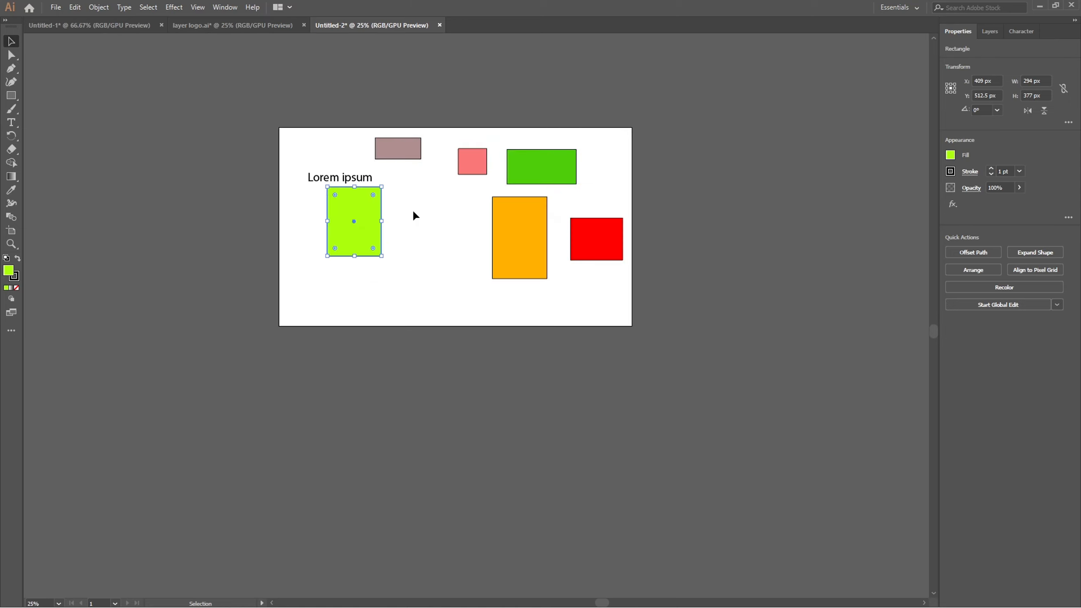
Pan sideways across the artboard at 25% and inspect the orange and red rectangles at 66.67%.
key(a)
scroll(413, 213, left, 5)
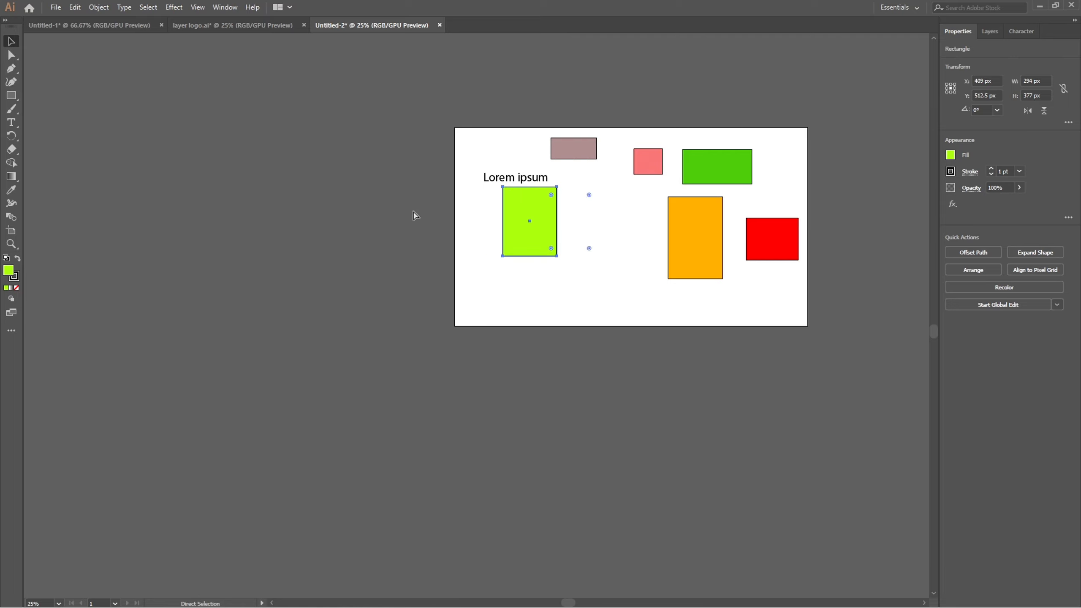
scroll(414, 217, right, 7)
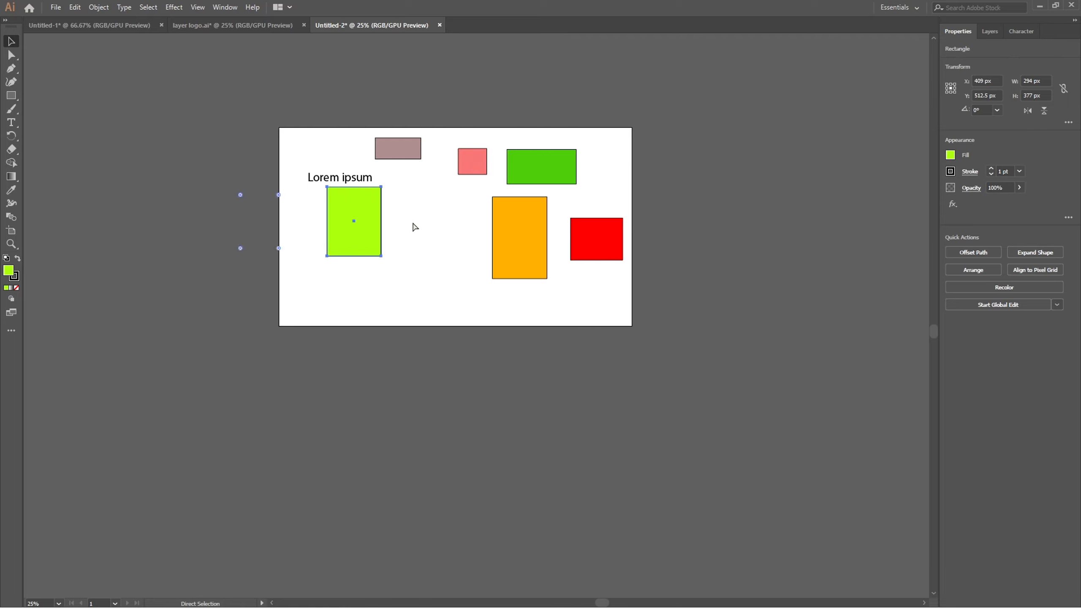
scroll(415, 229, right, 2)
key(v)
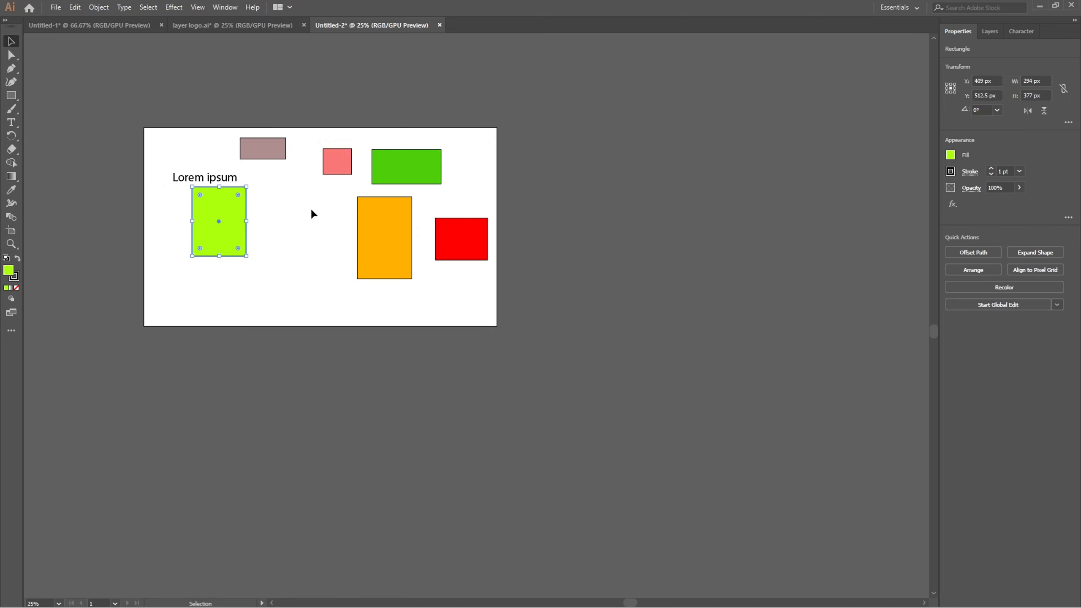
scroll(312, 210, up, 3)
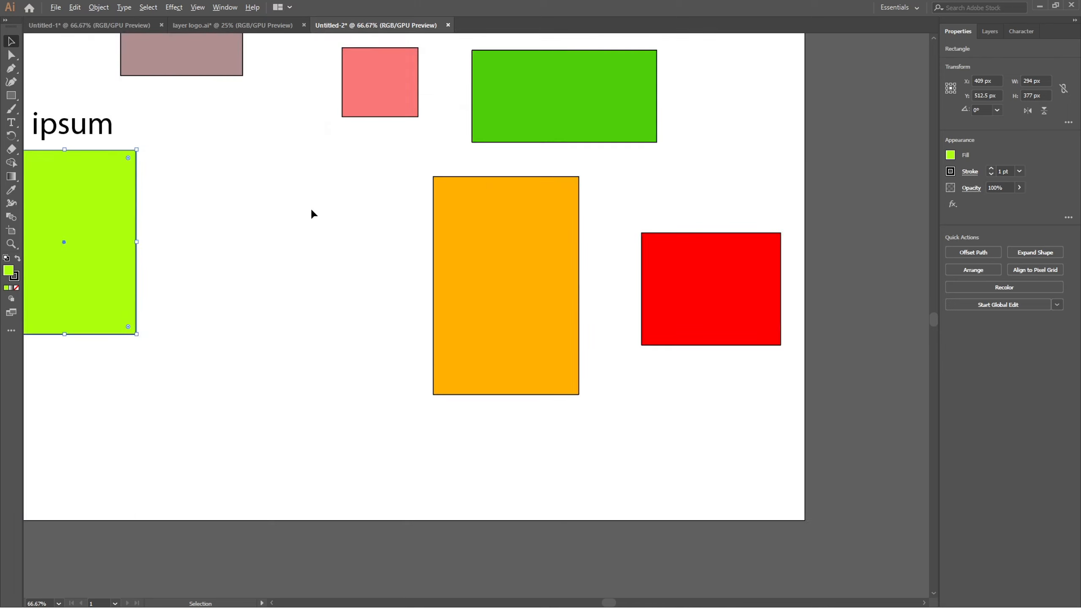
Pan sideways across the whole artboard at 25%, deselect the lime green rectangle, and view the artboard at 50%.
scroll(312, 210, down, 3)
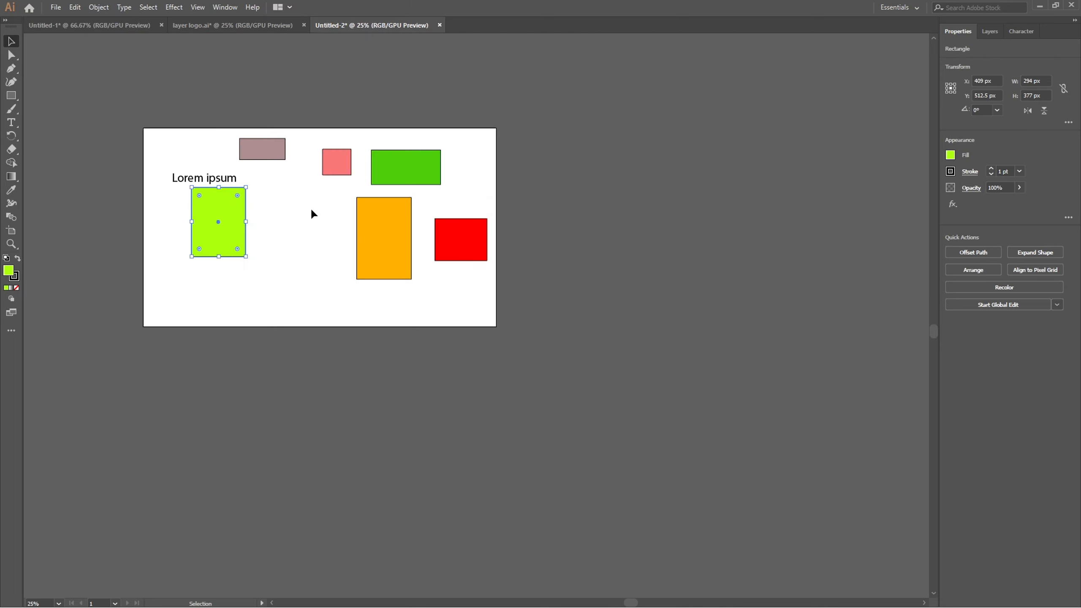
key(a)
scroll(311, 212, left, 2)
scroll(311, 213, right, 2)
scroll(312, 212, left, 1)
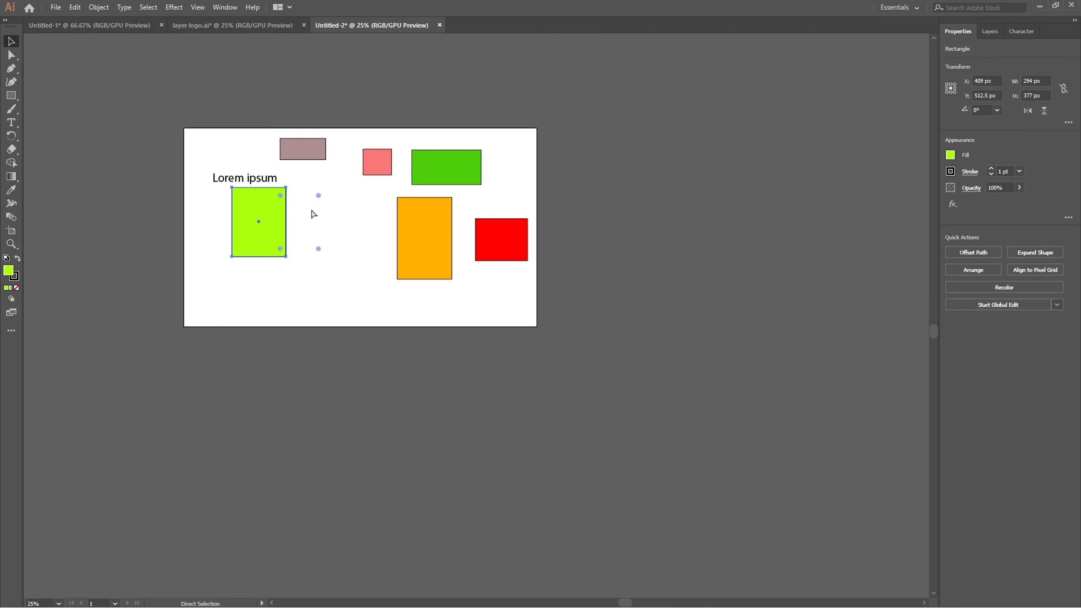
key(v)
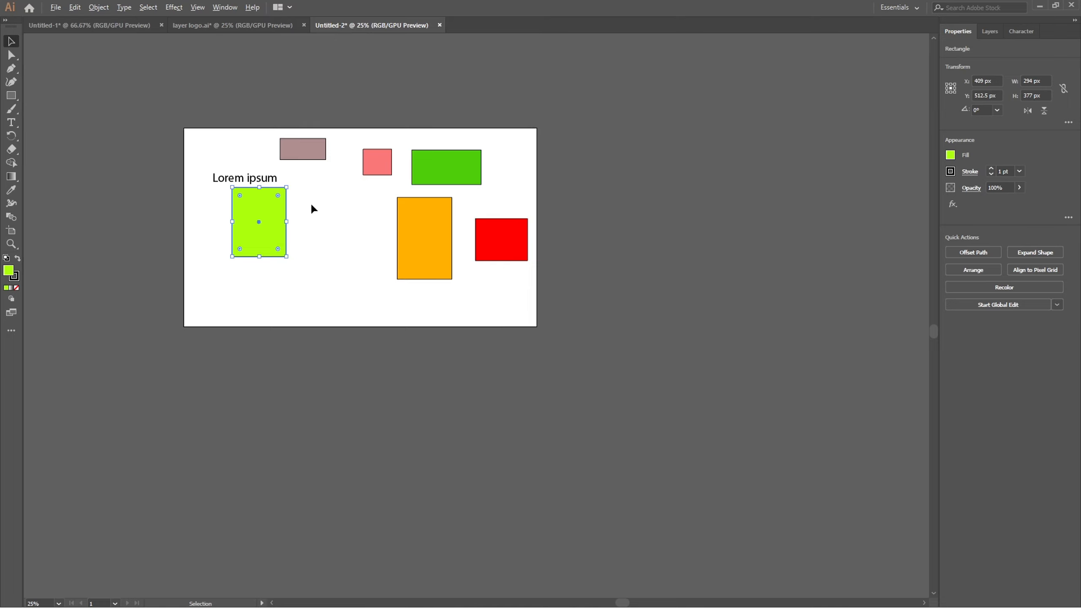
click(310, 204)
scroll(299, 150, up, 2)
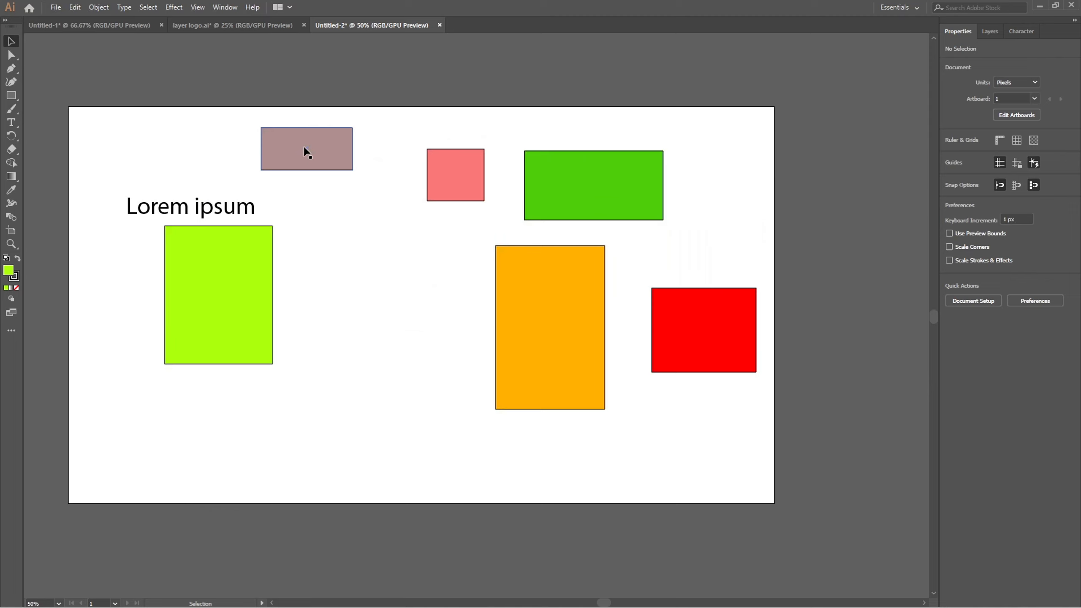
Select the mauve, salmon and green rectangles in the upper row together, clear the selection, and select the same three again.
click(307, 152)
shift+click(442, 169)
shift+click(538, 175)
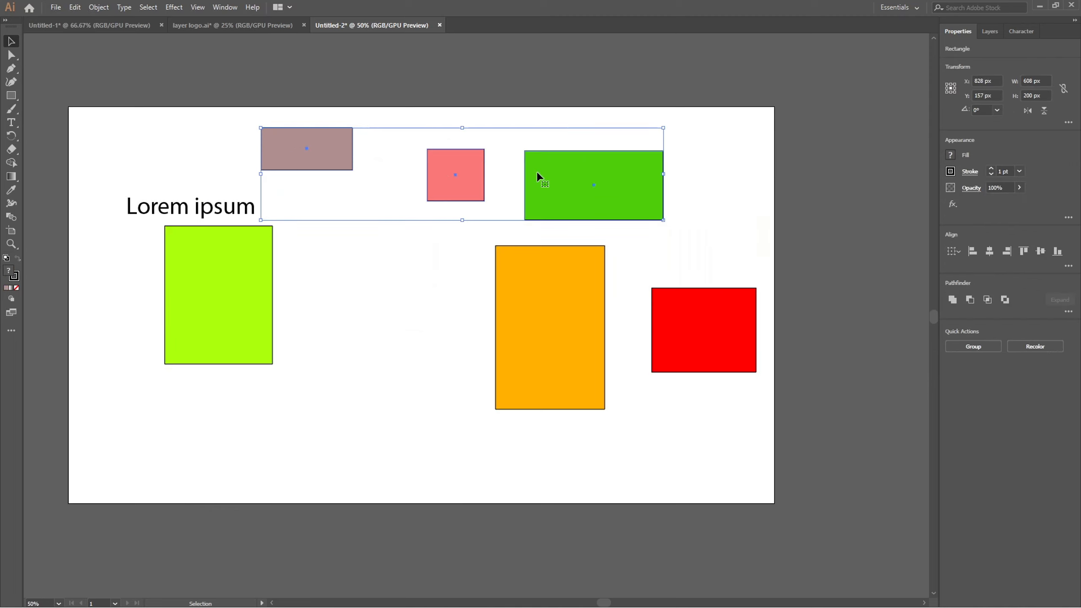
click(376, 283)
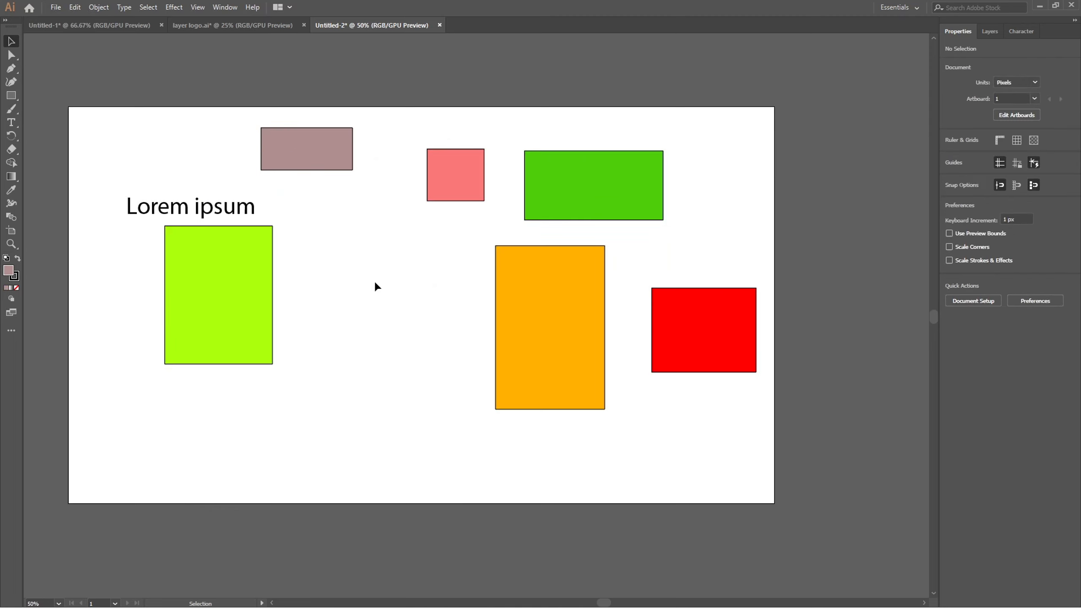
click(307, 161)
shift+click(482, 178)
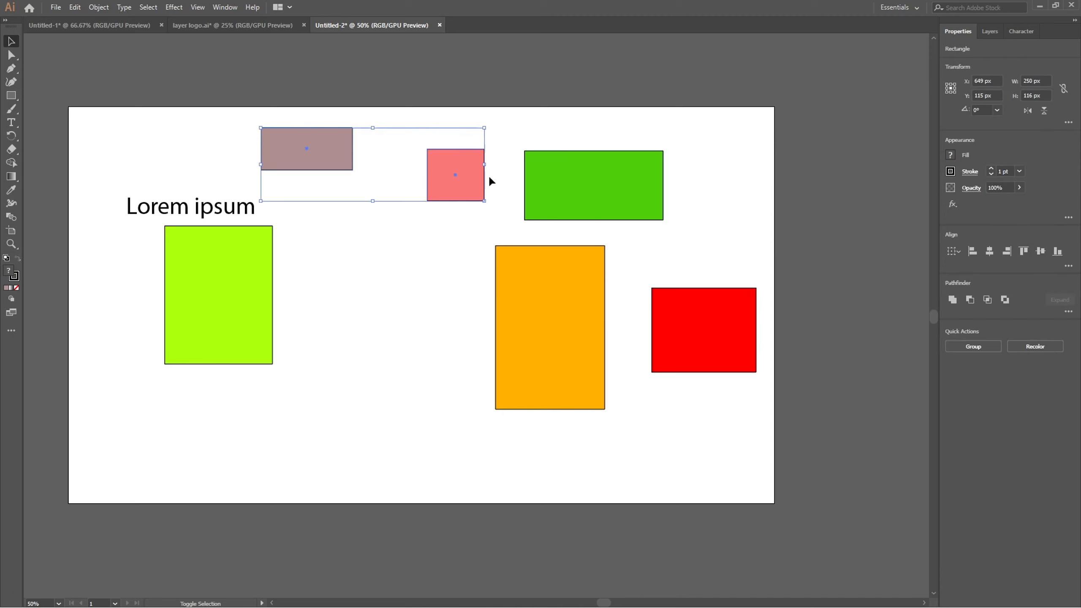
shift+click(526, 176)
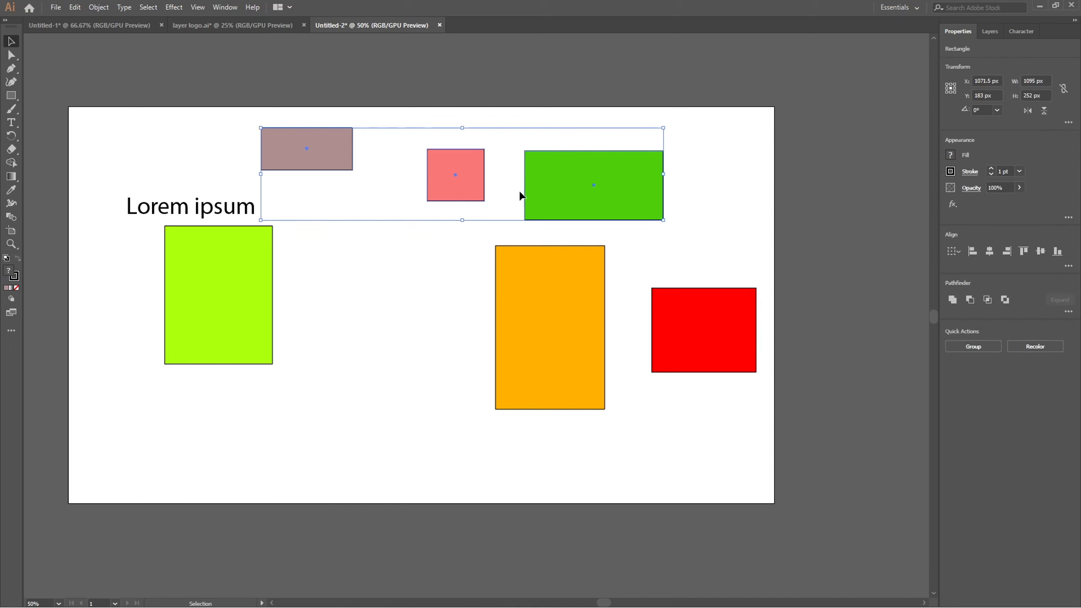
Select the lime green, orange and red rectangles together, and clear the selection.
click(210, 287)
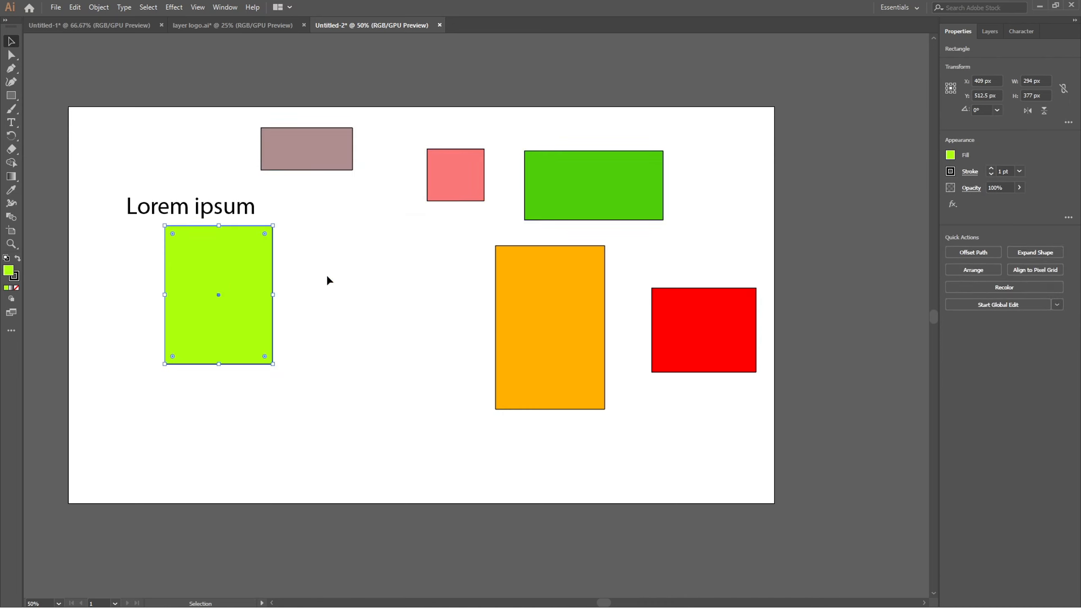
shift+click(507, 306)
shift+click(682, 320)
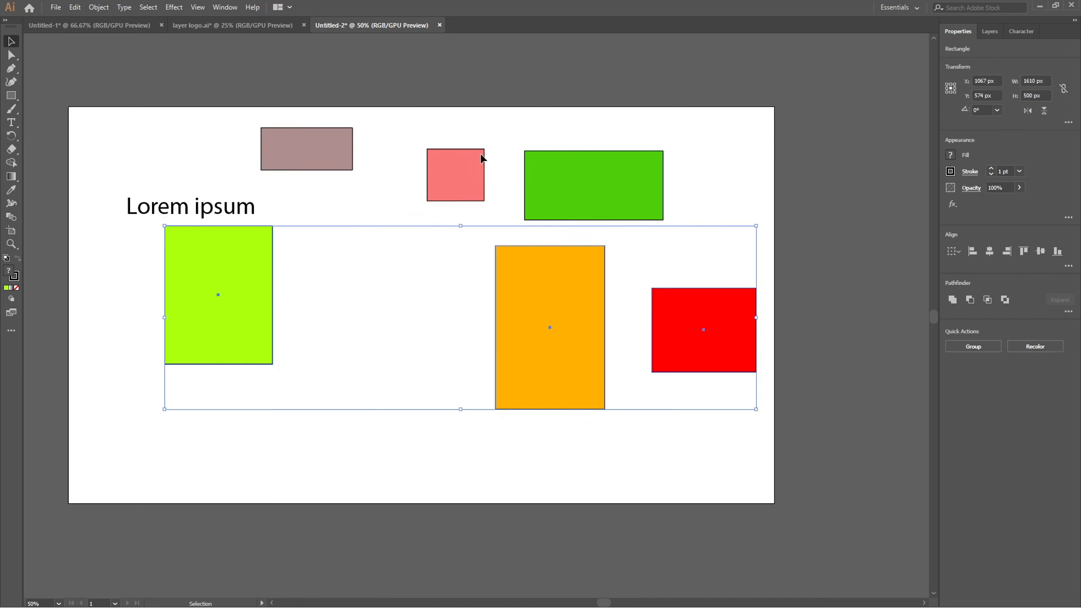
click(233, 155)
Group the mauve, salmon and green rectangles and move the group to X 1134.5 px, Y 166 px.
click(314, 159)
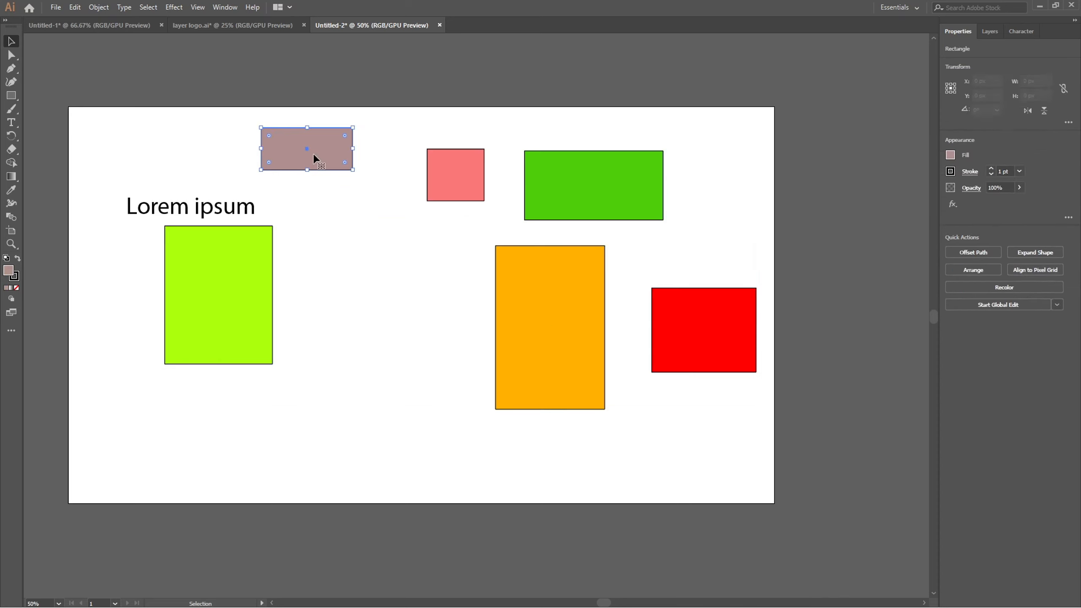
shift+click(451, 174)
shift+click(562, 179)
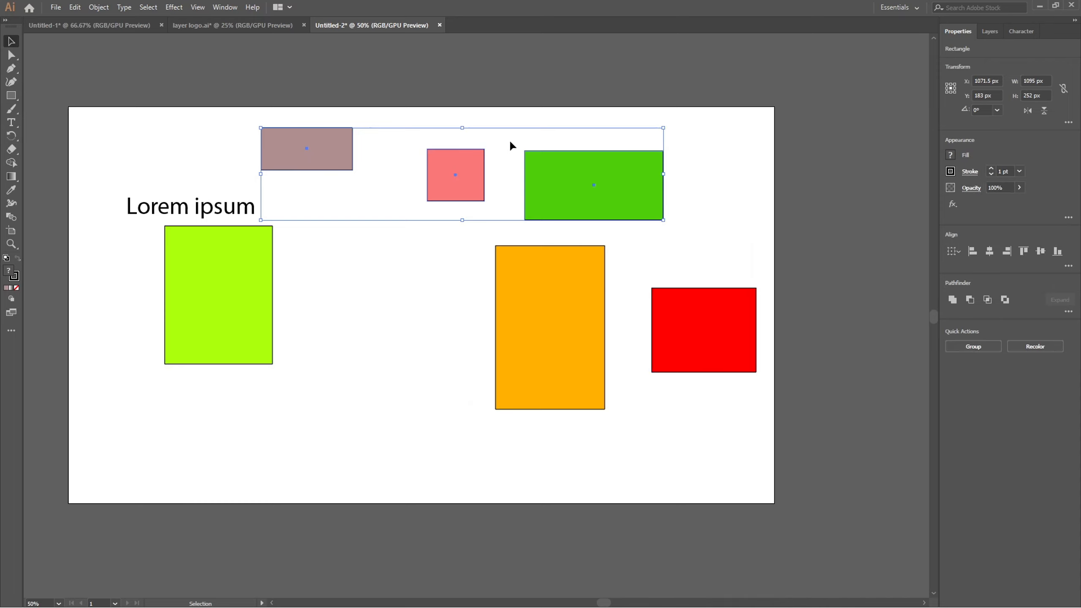
key(a)
key(ctrl+g)
key(v)
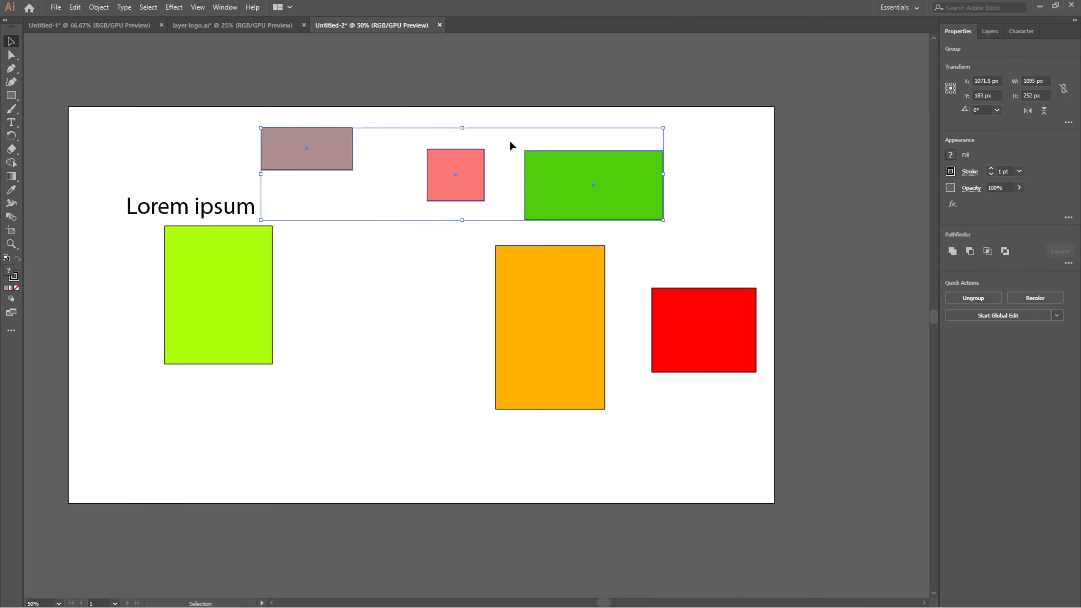
click(398, 116)
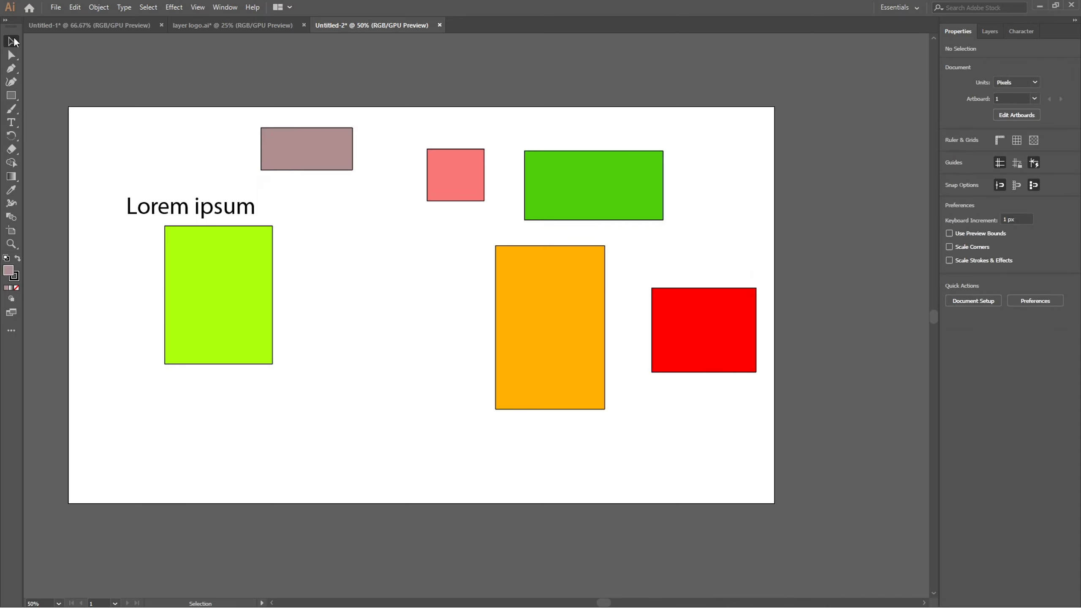
mouse_move(456, 166)
mouse_down()
mouse_move(447, 106)
mouse_move(446, 179)
mouse_move(473, 152)
mouse_move(417, 175)
mouse_move(473, 167)
mouse_up()
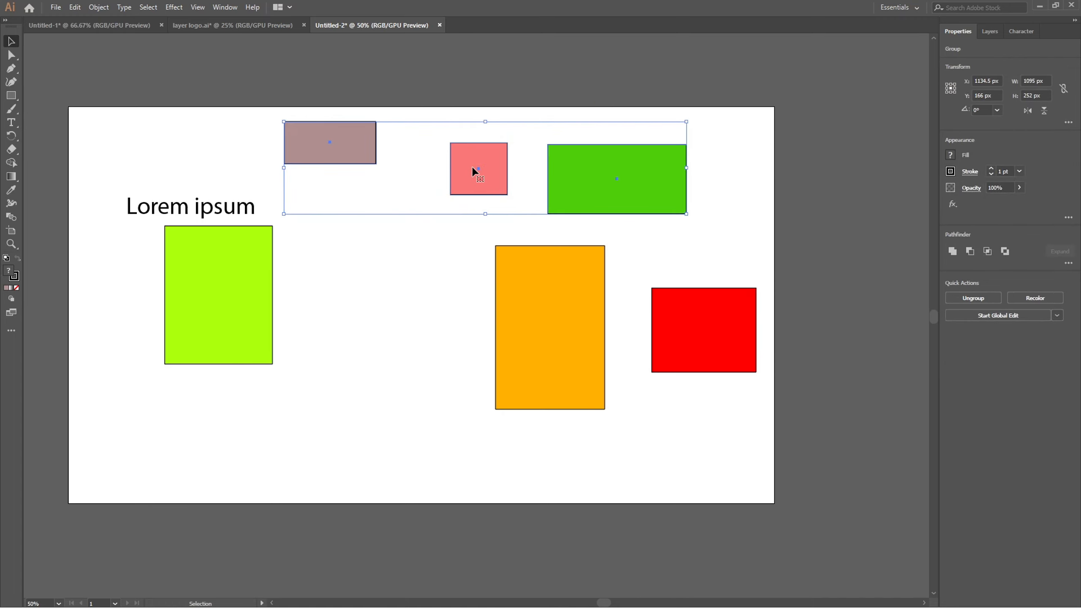
Group the lime green, orange and red rectangles and move the group to X 1001 px, Y 657 px.
click(247, 266)
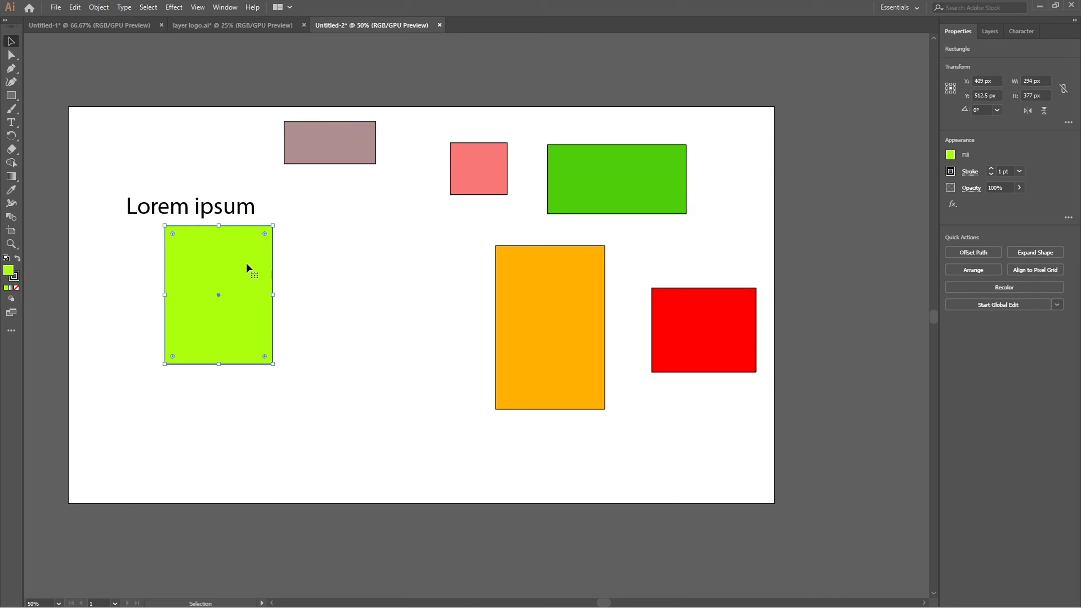
shift+click(569, 327)
shift+click(681, 331)
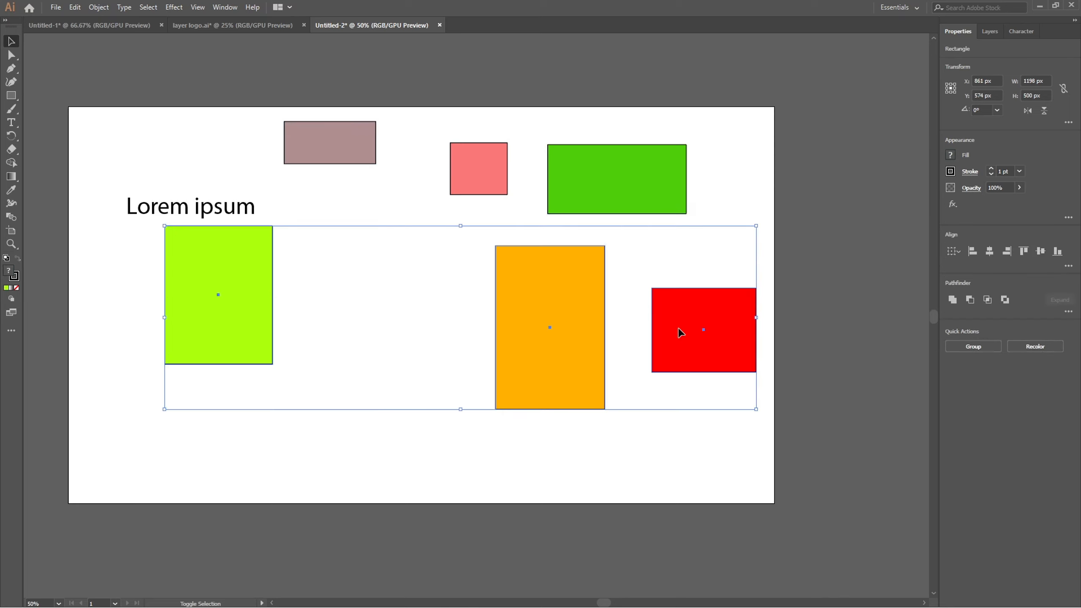
key(ctrl+g)
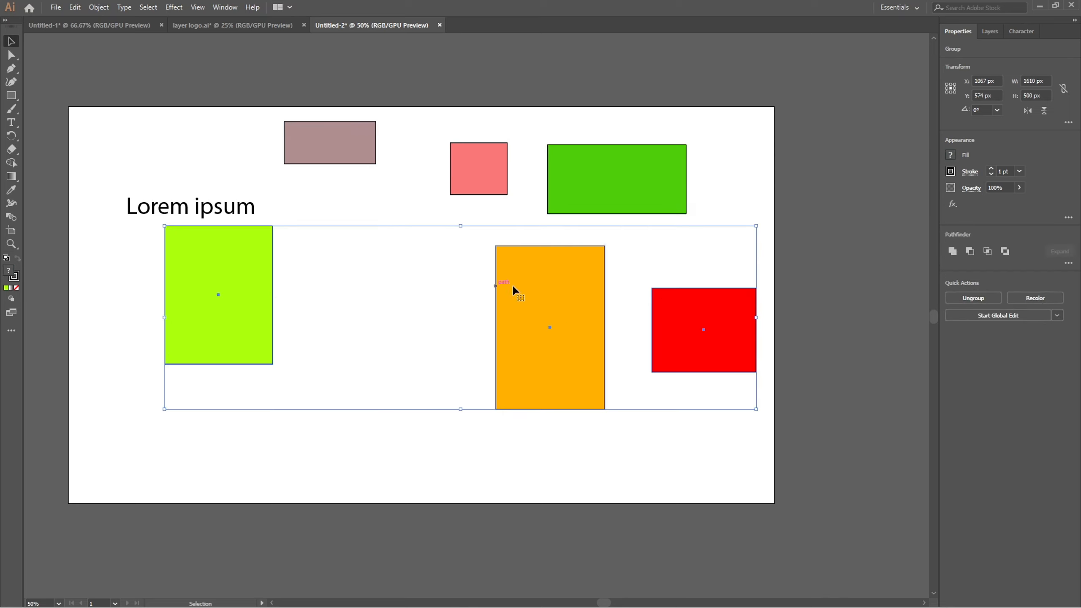
drag(497, 299, 443, 329)
key(ctrl+z)
mouse_move(526, 294)
mouse_down()
mouse_move(451, 321)
mouse_move(449, 337)
mouse_move(528, 303)
mouse_up()
click(451, 218)
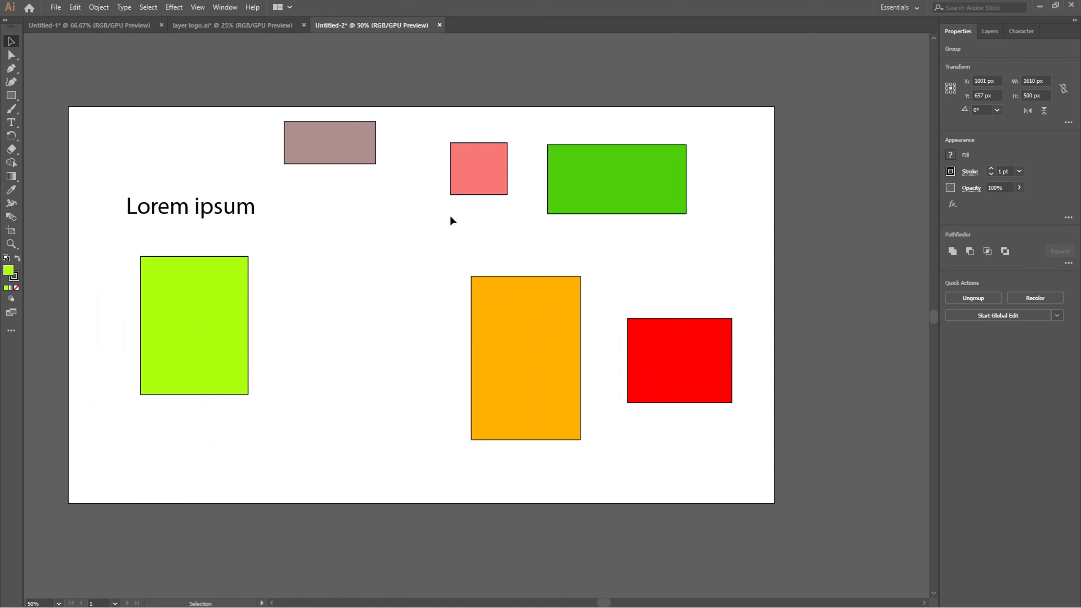
Fill the lower group of three rectangles with light pink #EFD3D3.
click(511, 307)
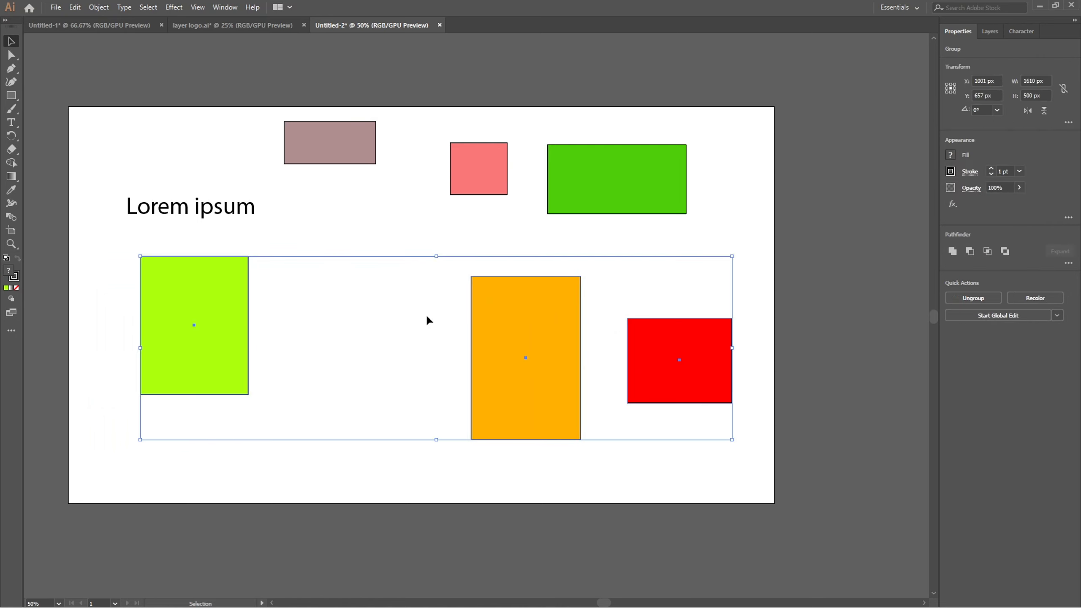
double_click(8, 277)
click(410, 242)
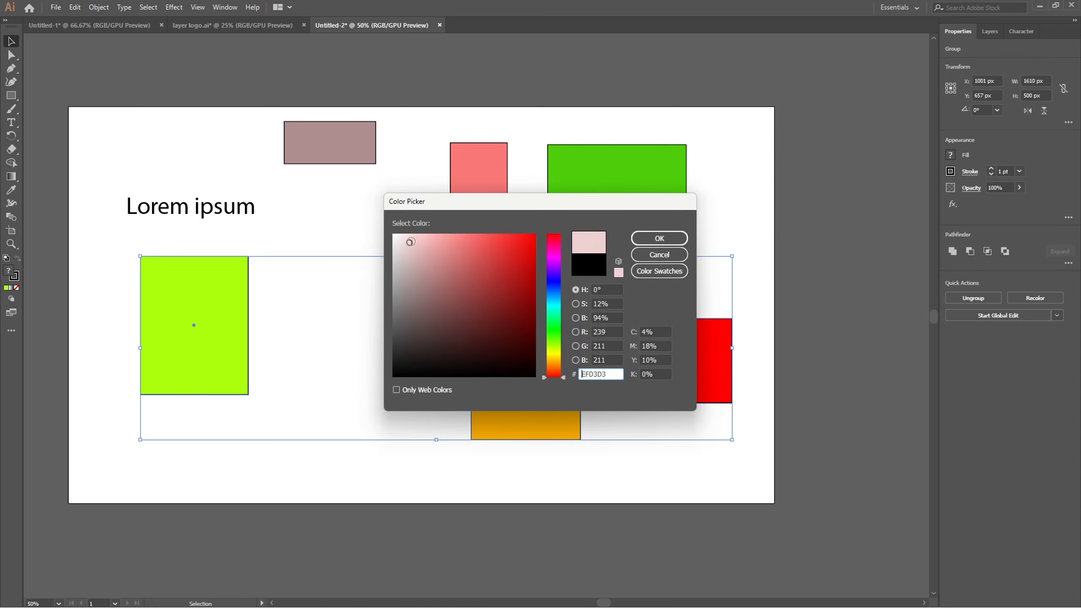
click(660, 239)
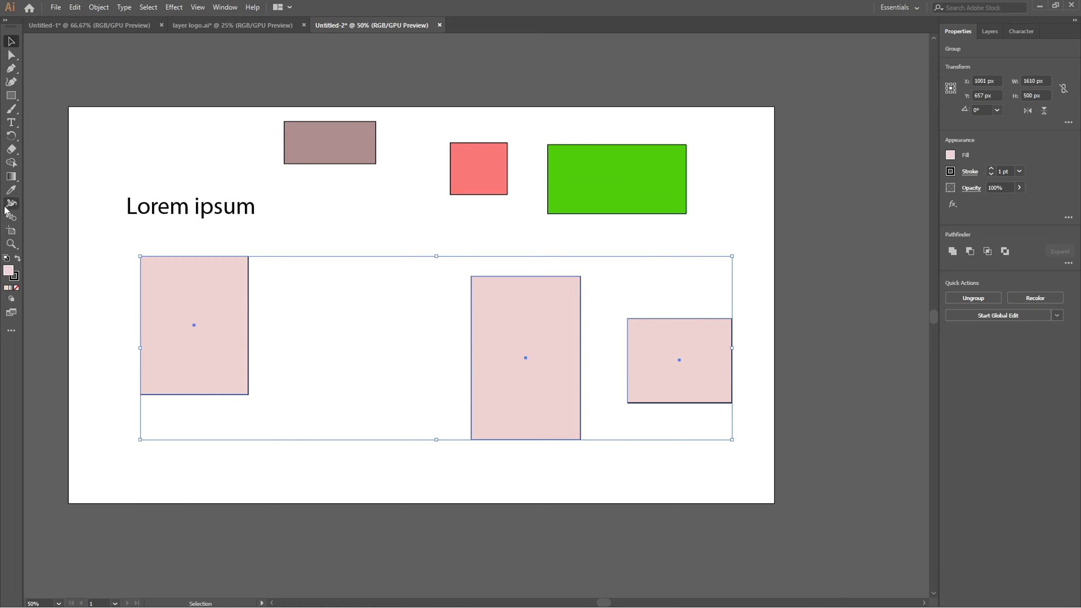
Restyle the lower group with the Eyedropper by sampling the mauve rectangle, the salmon rectangle and the blank white artboard.
click(11, 190)
click(347, 149)
click(462, 159)
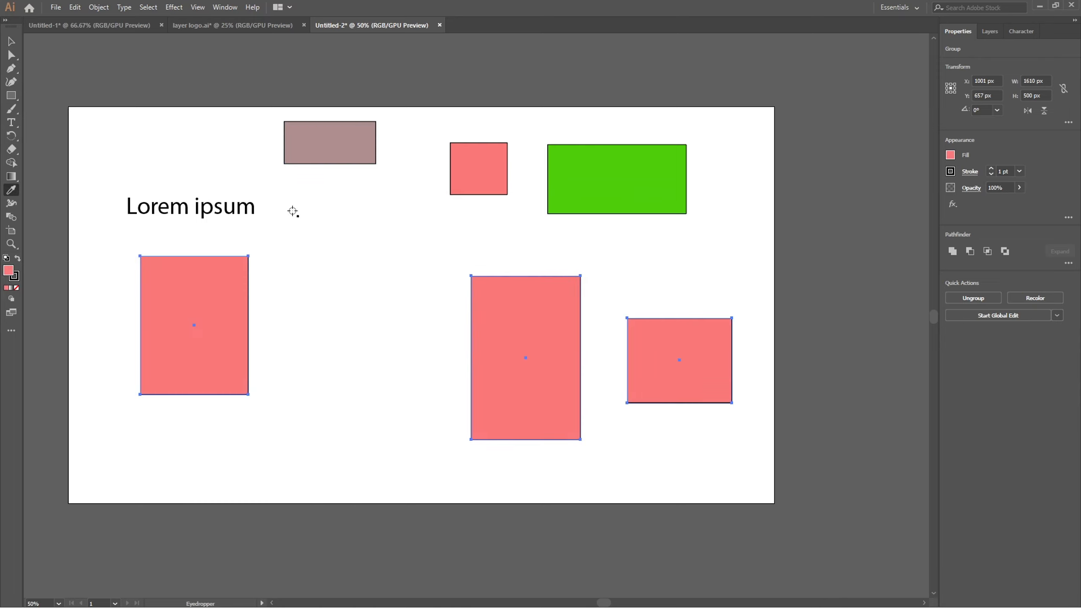
click(279, 197)
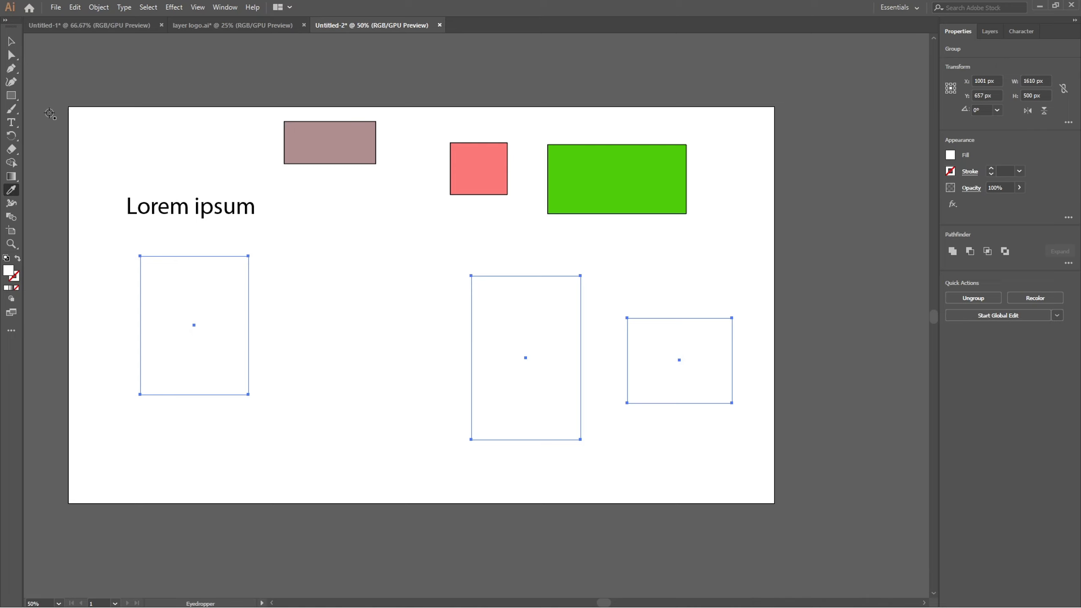
click(11, 42)
click(315, 243)
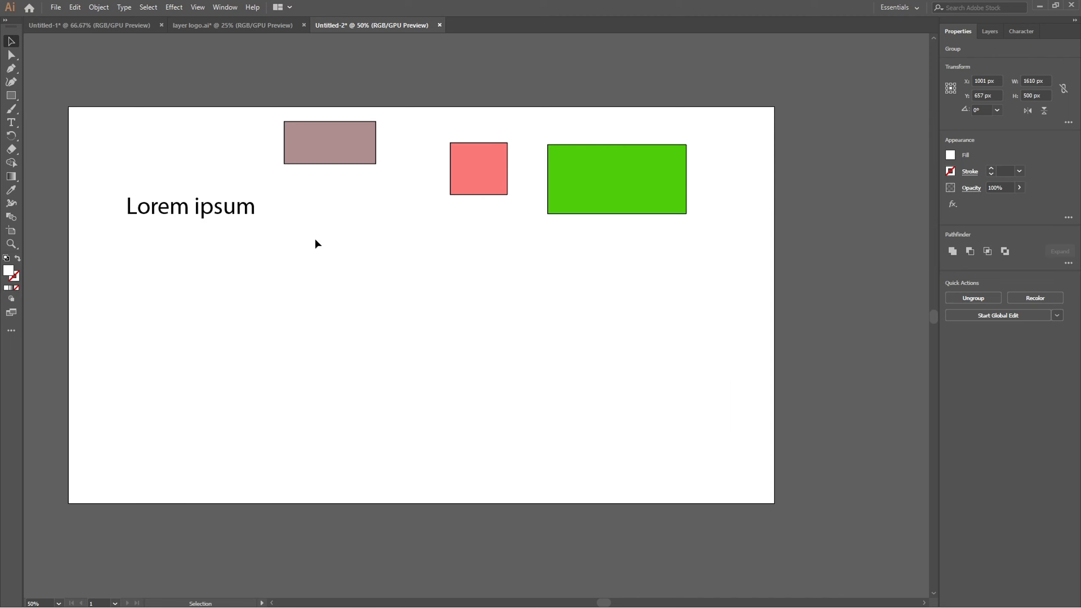
Fill the lower group of white rectangles with red #D35353 and deselect it.
click(222, 299)
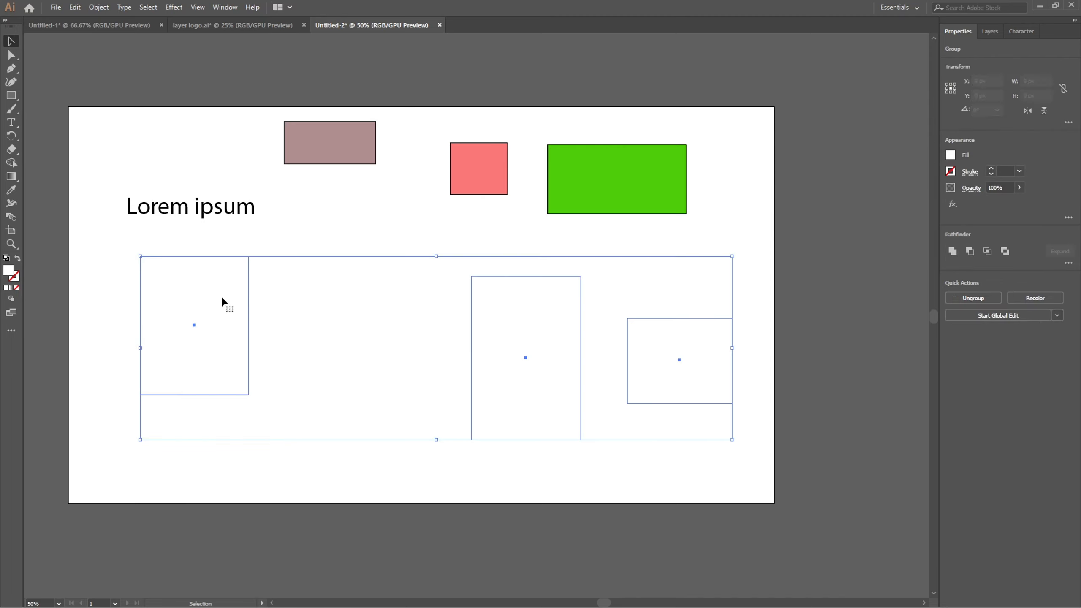
double_click(8, 271)
click(427, 285)
click(480, 258)
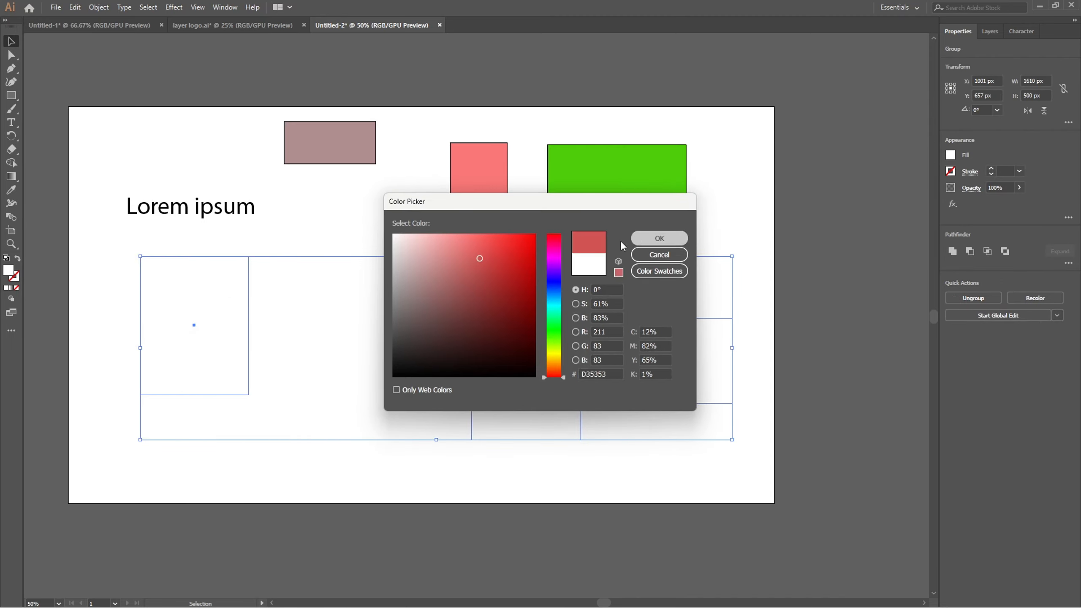
click(660, 238)
click(316, 145)
click(114, 322)
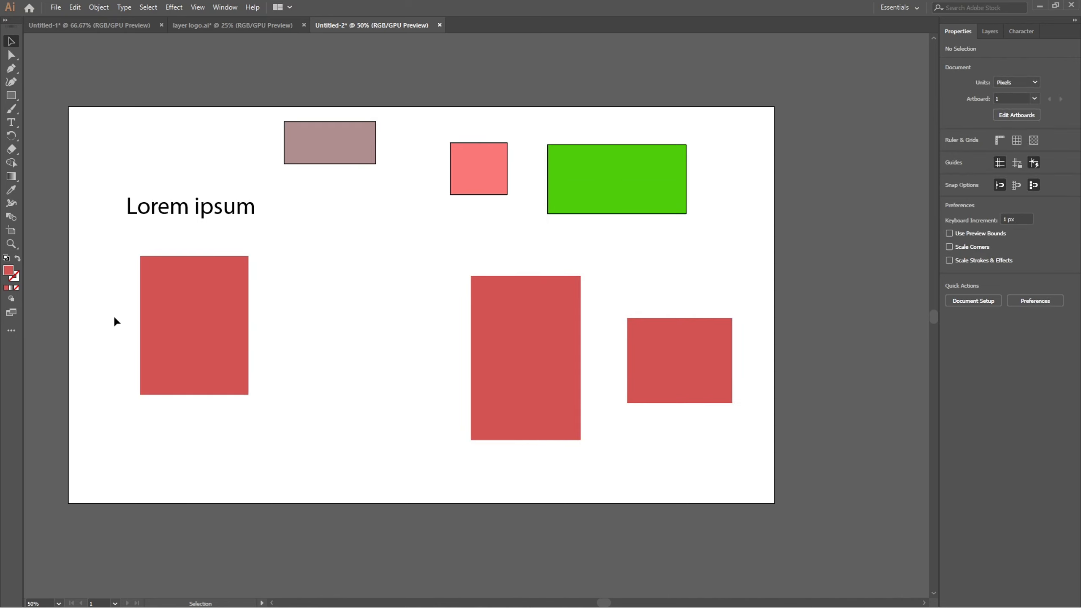
Ungroup the three red rectangles in the lower row.
click(213, 314)
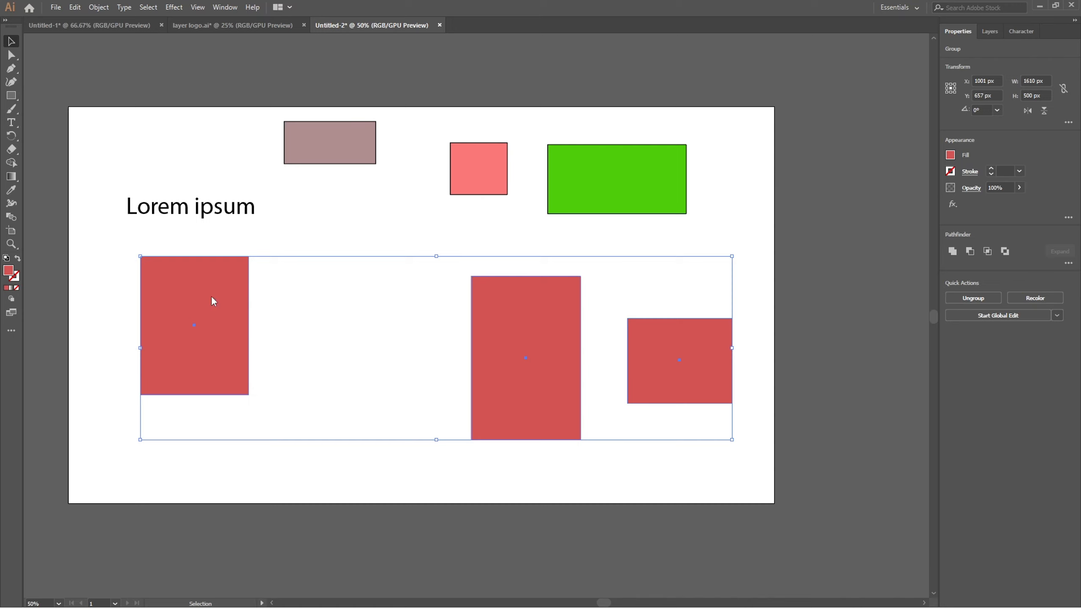
right_click(213, 301)
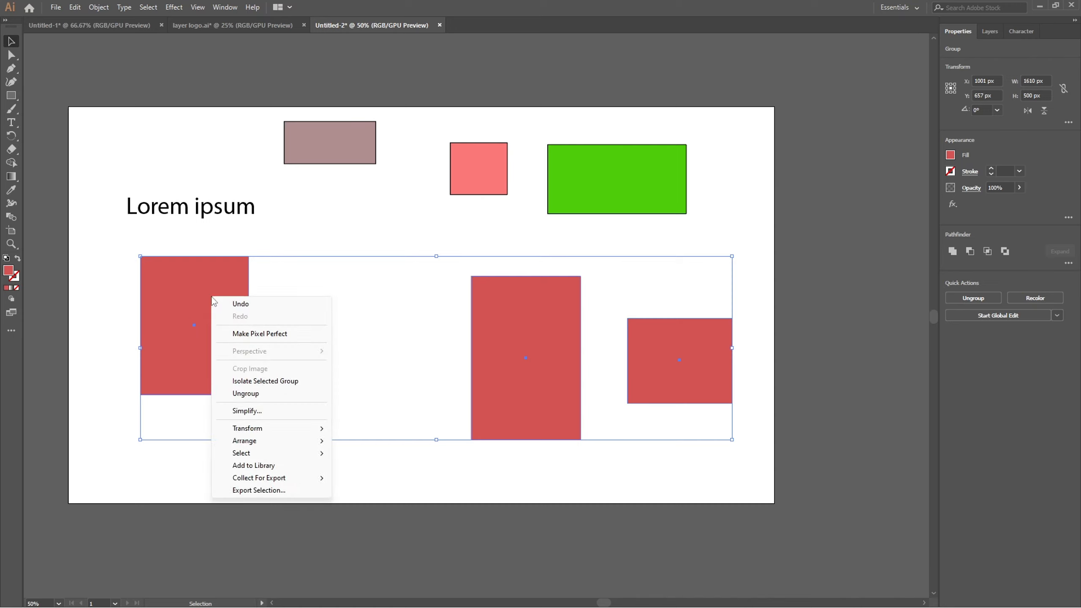
click(254, 394)
click(320, 236)
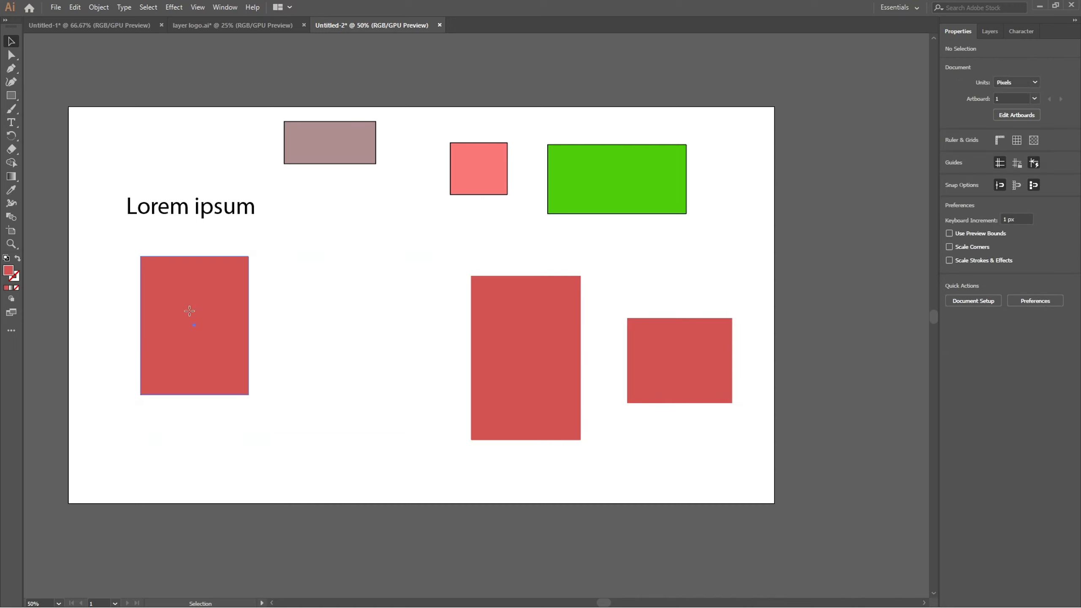
Move the tall middle red rectangle and the small red rectangle individually leftward, closer to the left red rectangle.
drag(524, 320, 374, 333)
click(688, 374)
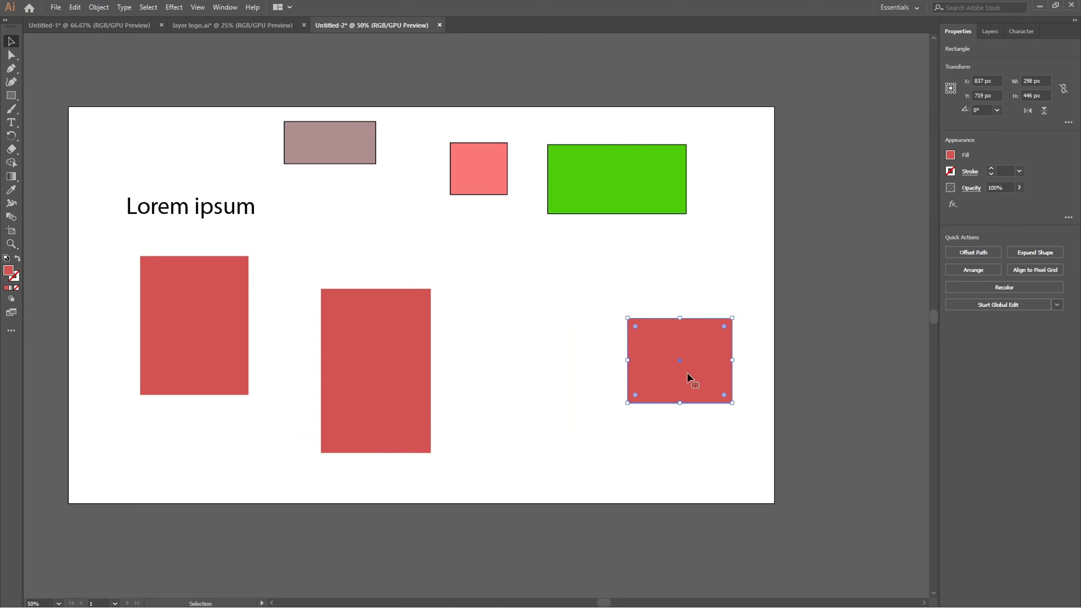
click(527, 327)
drag(694, 364, 594, 379)
click(580, 264)
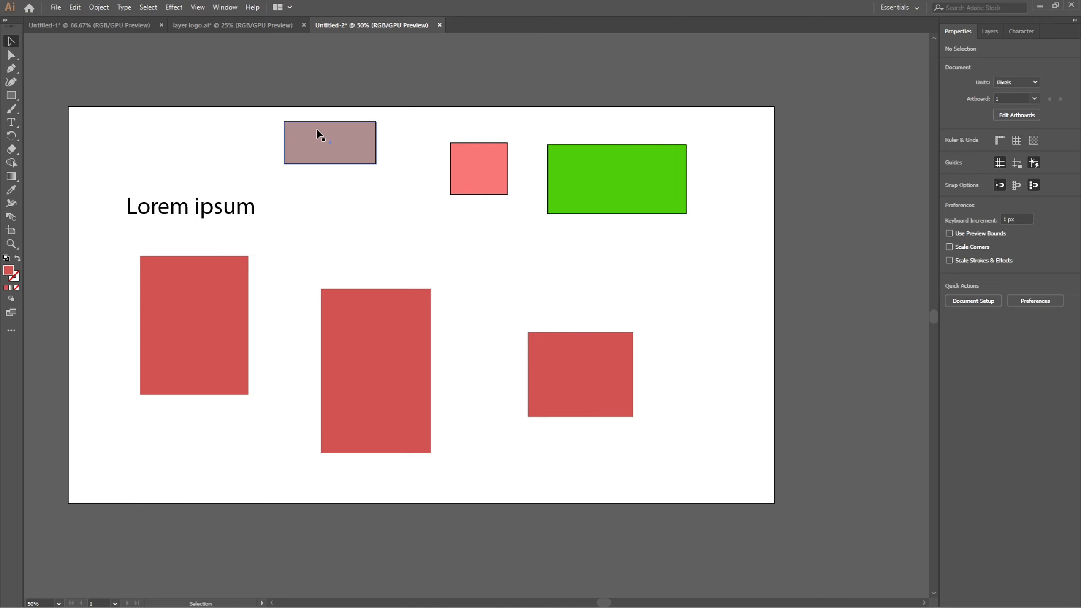
Try rounding the left red rectangle's corners with its corner widget and return them to square.
click(241, 305)
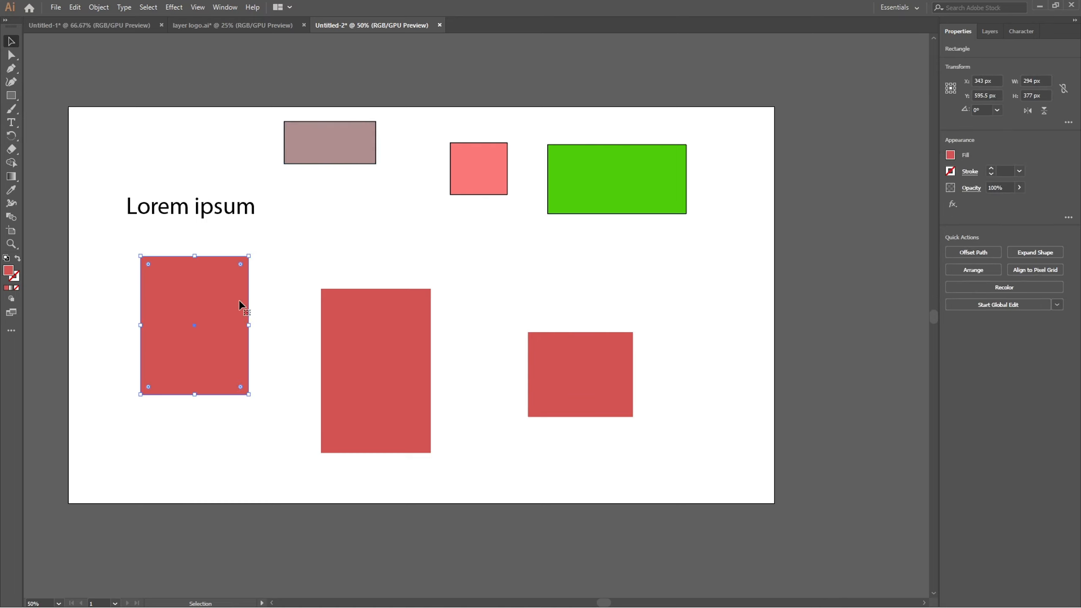
click(263, 247)
click(187, 290)
mouse_move(147, 261)
mouse_down()
mouse_move(167, 279)
mouse_move(130, 252)
mouse_up()
click(146, 233)
click(150, 276)
scroll(149, 274, up, 3)
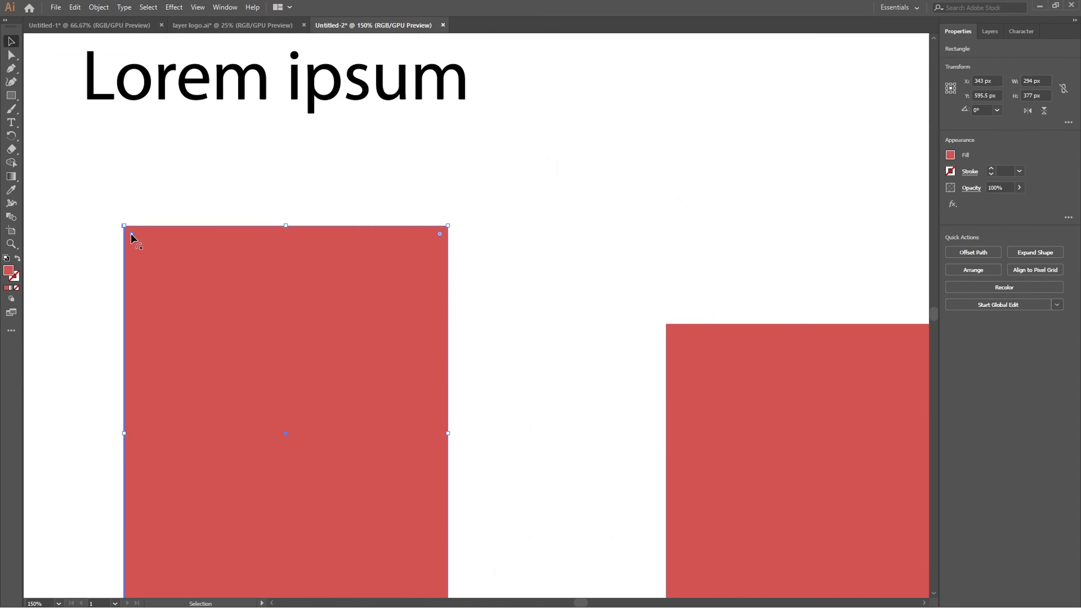
scroll(130, 233, down, 2)
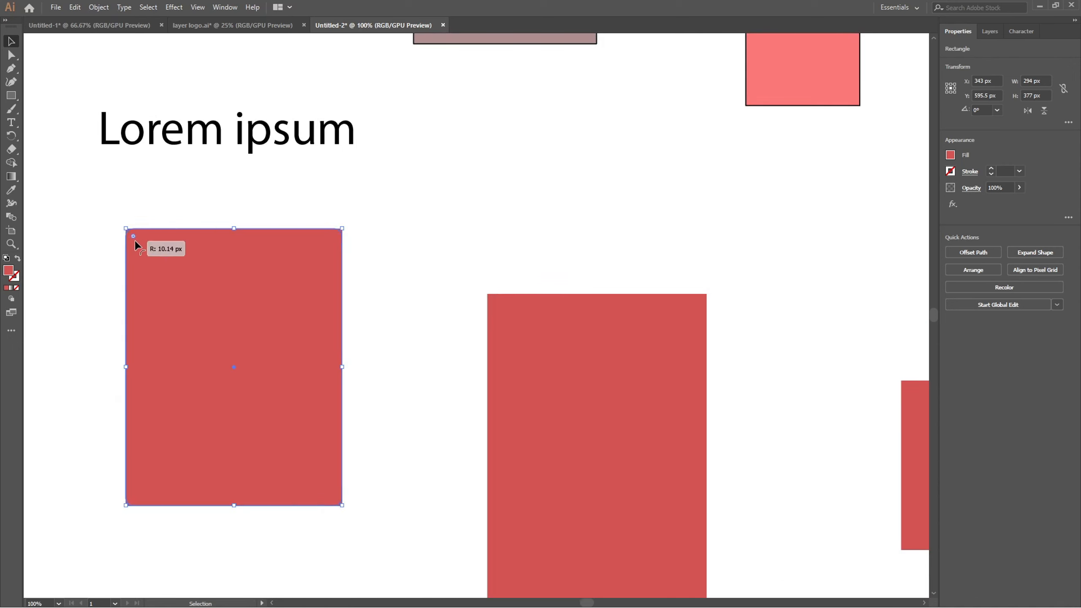
drag(133, 236, 193, 305)
key(ctrl+z)
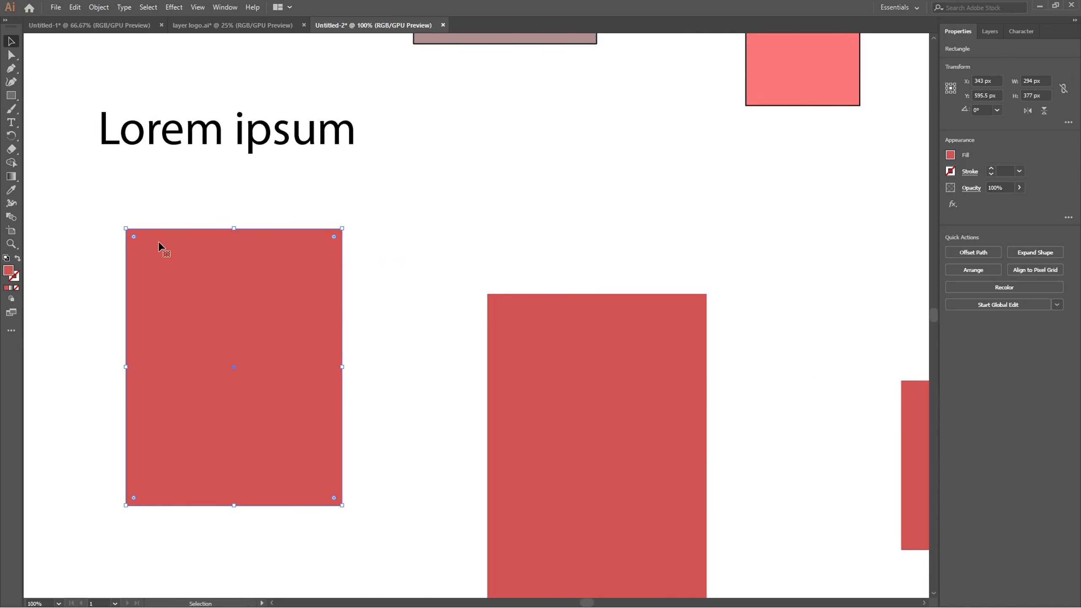
drag(133, 237, 111, 237)
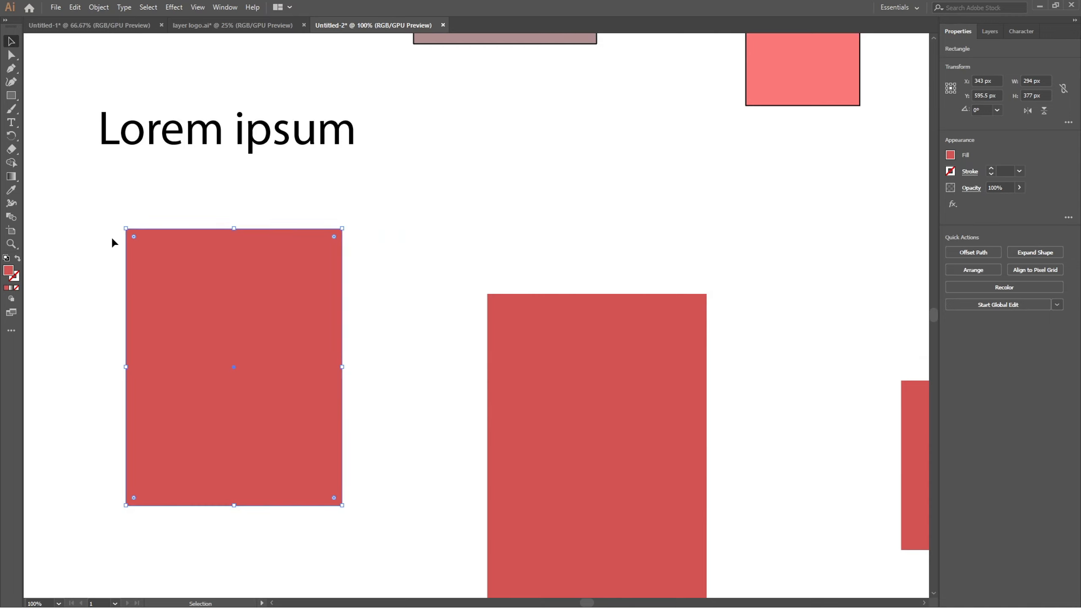
click(283, 205)
Move the left red rectangle to X 335 px, Y 577.5 px and deselect it.
scroll(270, 255, down, 2)
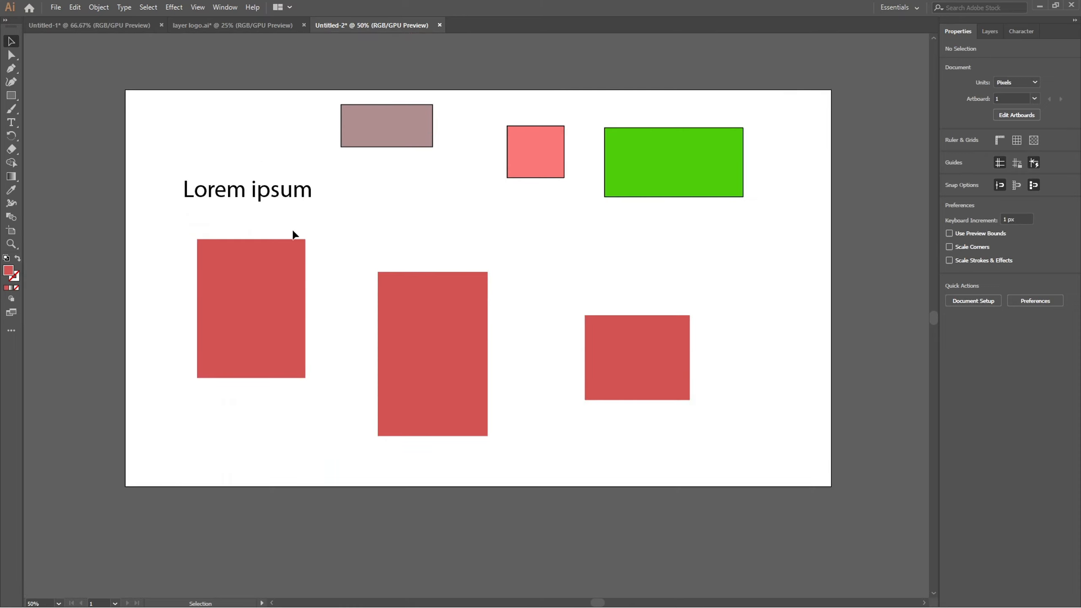
click(215, 274)
drag(215, 271, 236, 285)
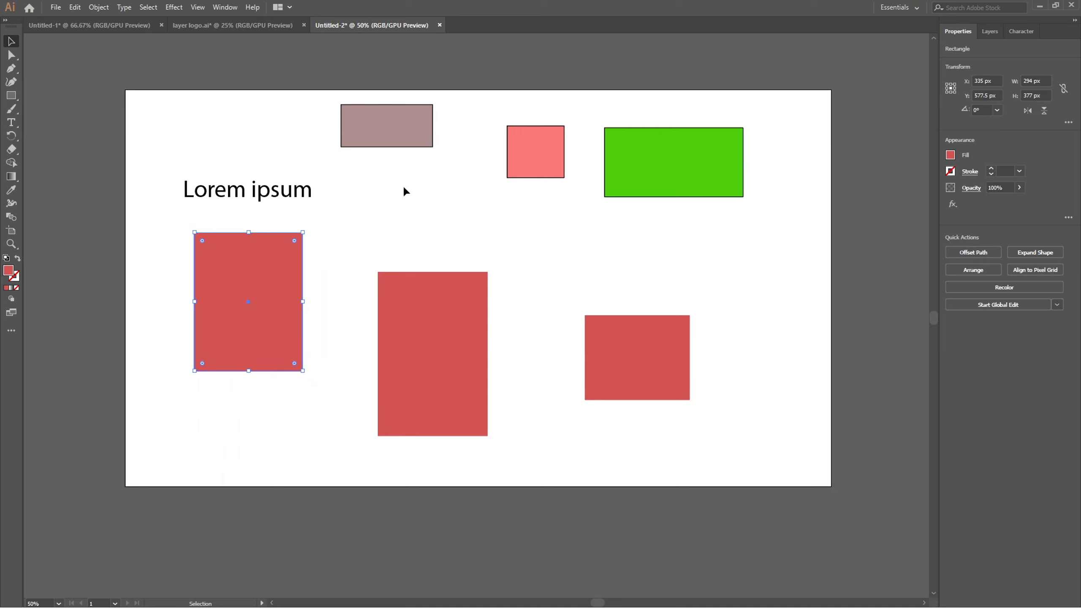
click(376, 197)
Give the left red rectangle a 5 pt black stroke.
click(268, 243)
click(991, 170)
click(992, 170)
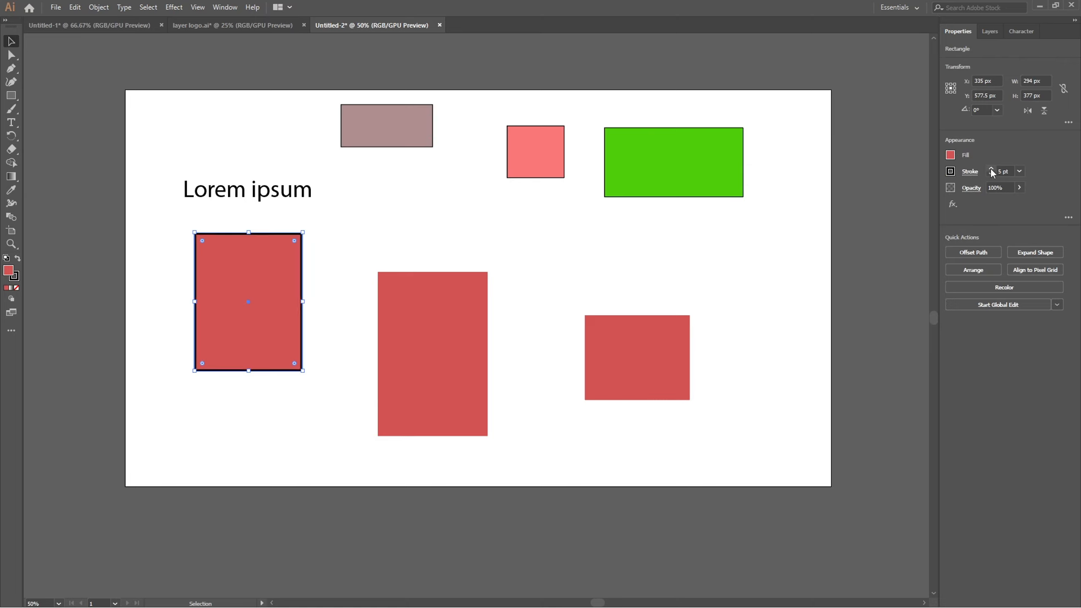